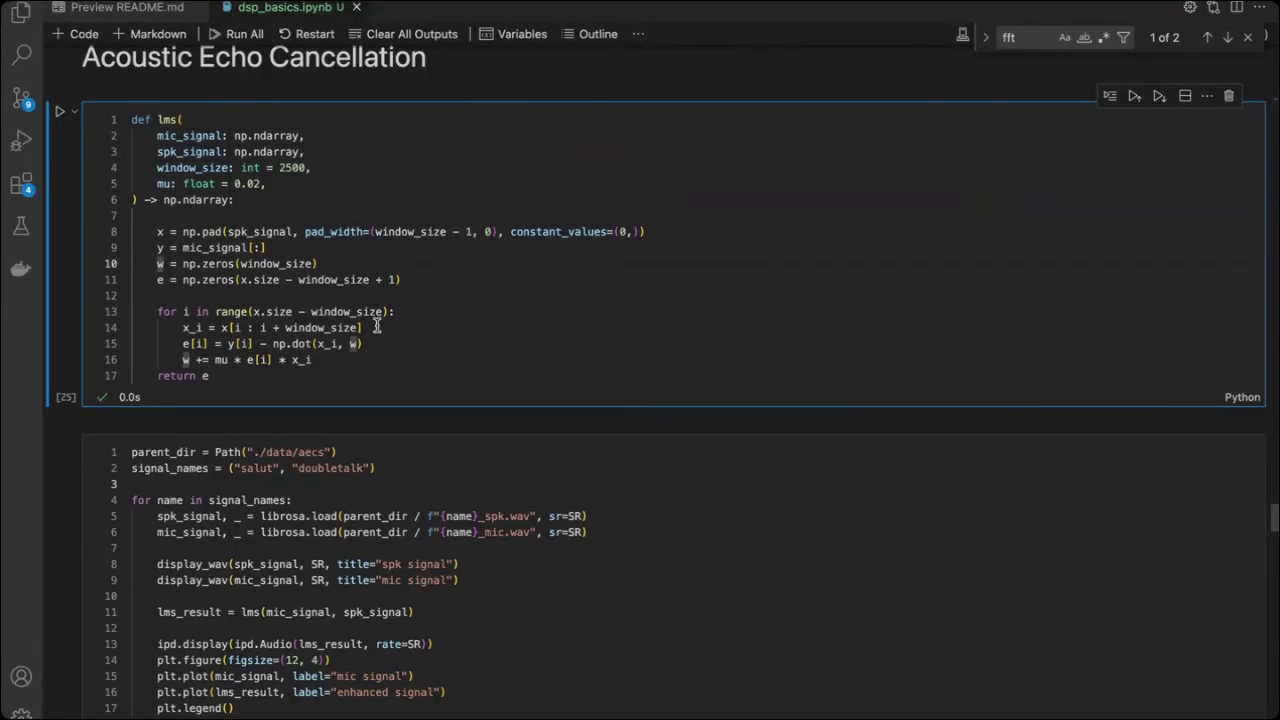
Step: Compare the error and weight-update lines in the lms loop with the equations on the Acoustic Echo Cancellation slide
click(394, 328)
scroll(394, 328, down, 1)
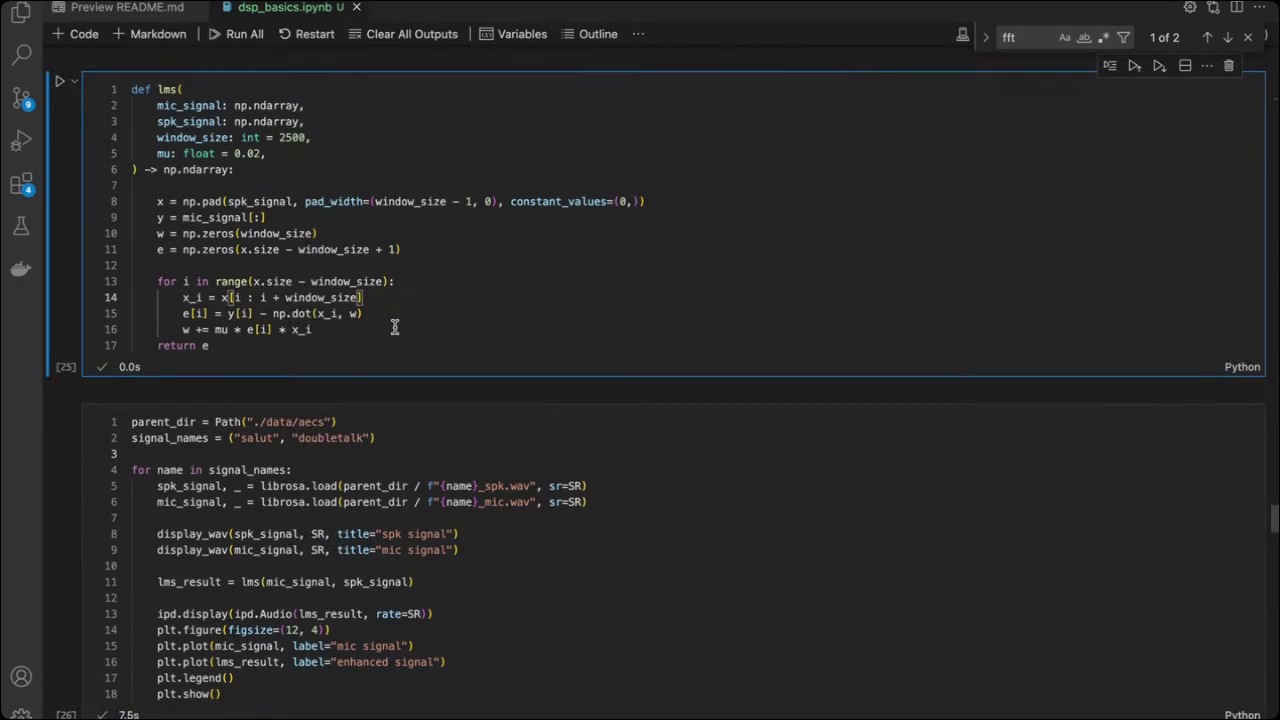
key(ctrl+Left)
key(Left)
key(Left)
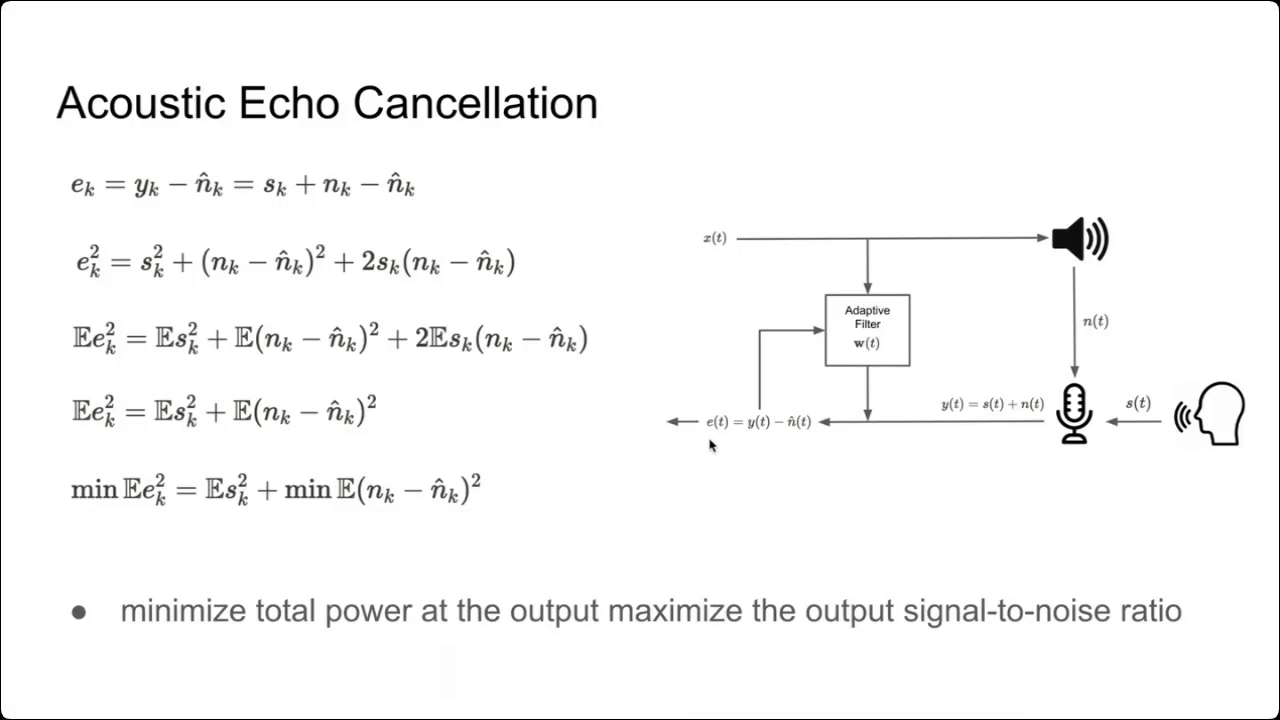
key(Right)
key(ctrl+Right)
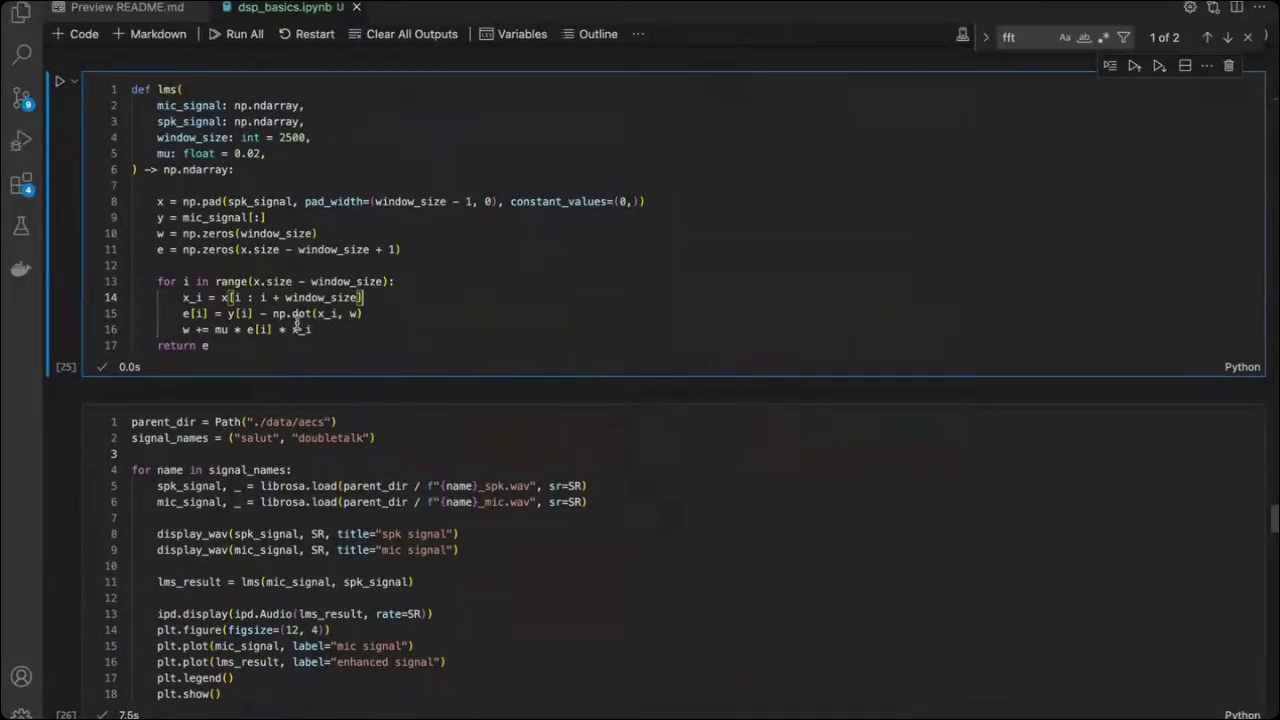
click(187, 314)
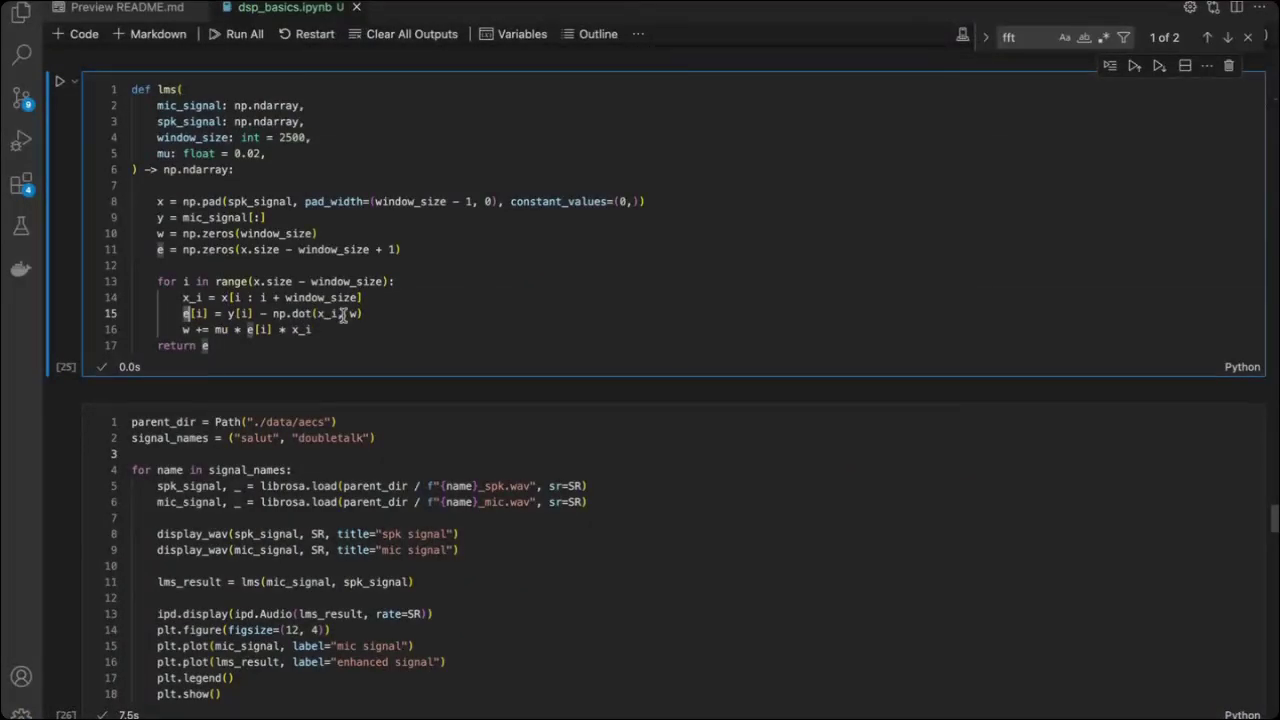
click(355, 314)
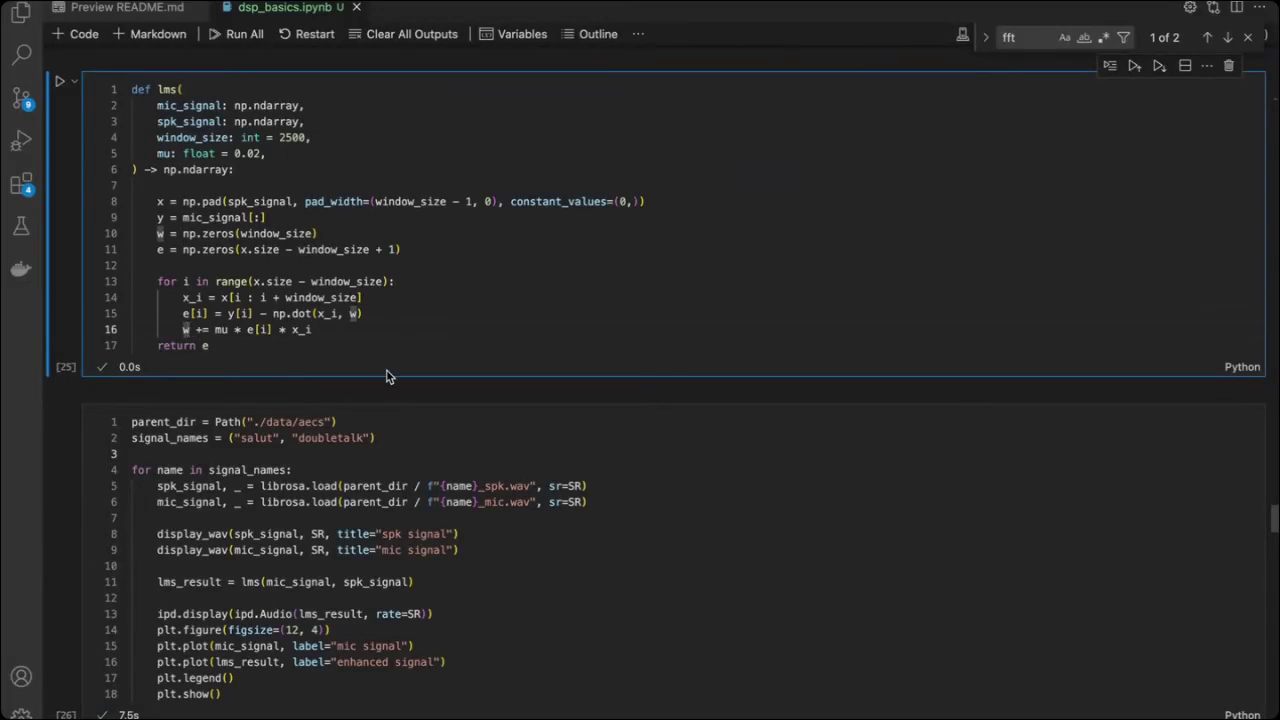
Step: Run the lms function cell and the cell that processes the salut and doubletalk recordings
click(386, 348)
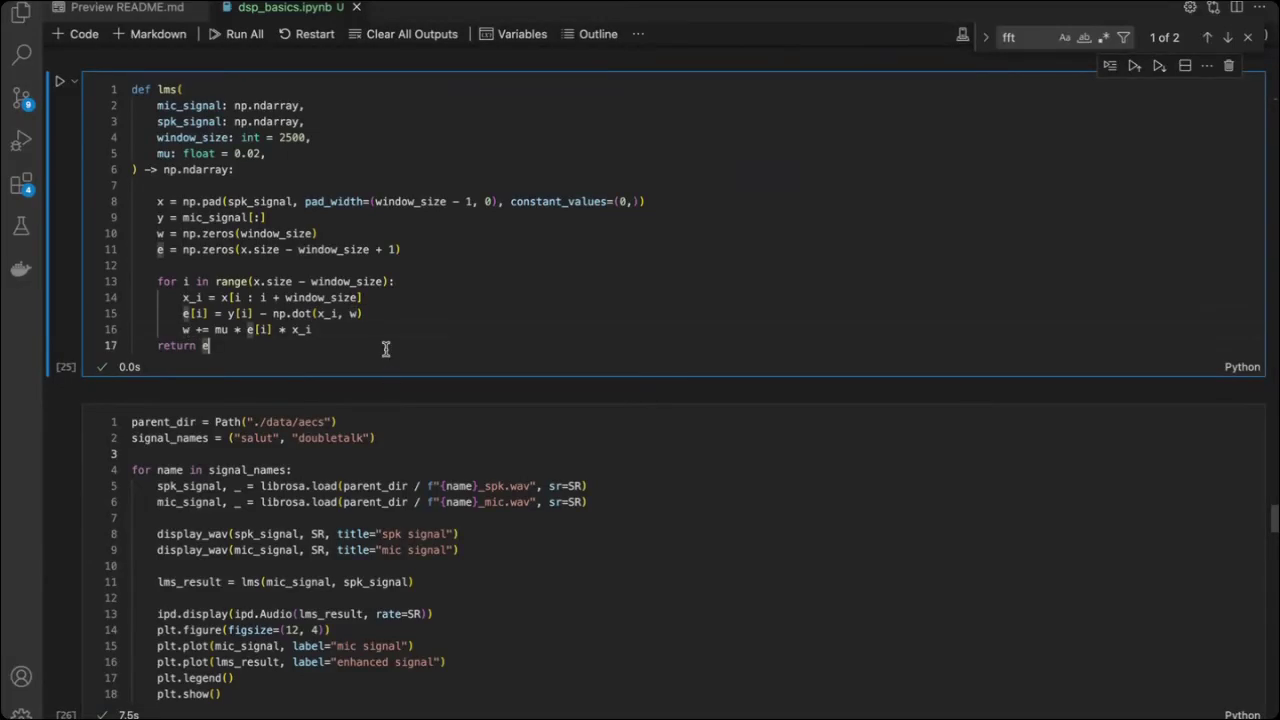
key(shift+Return)
key(shift+Return)
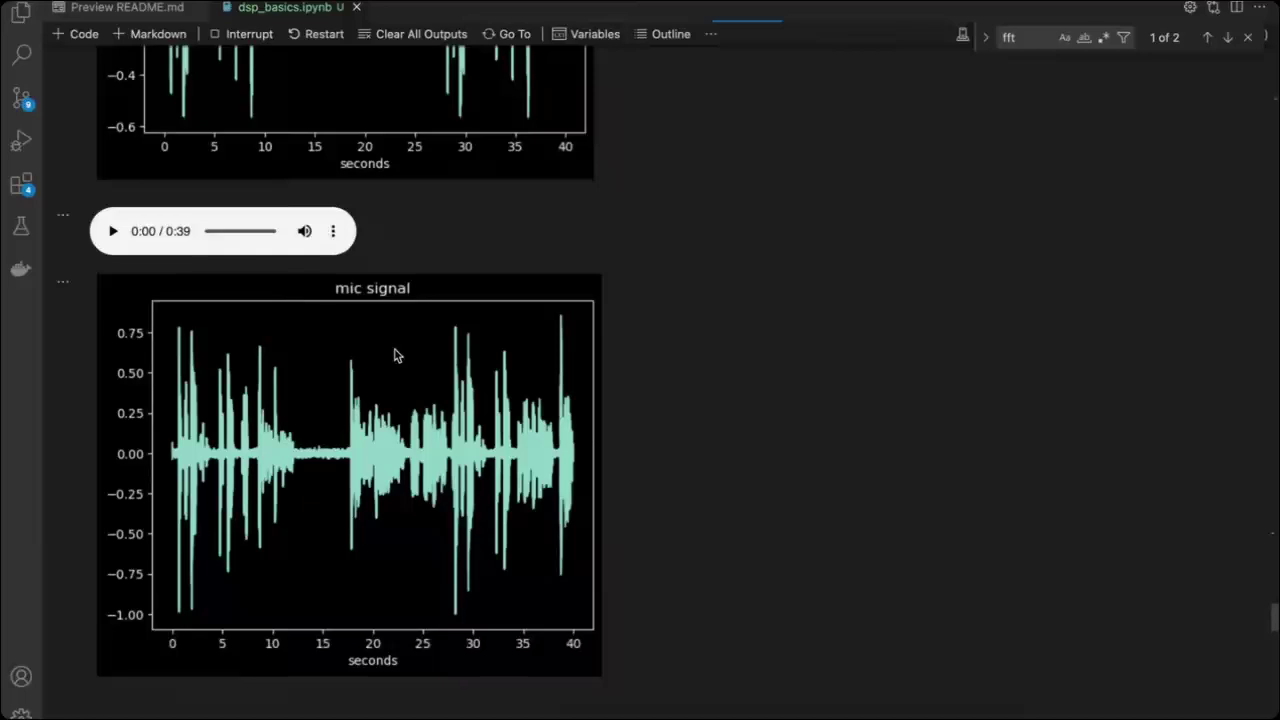
Step: Inspect the generated outputs and listen to the salut spk signal at an adjusted system volume
scroll(395, 355, up, 15)
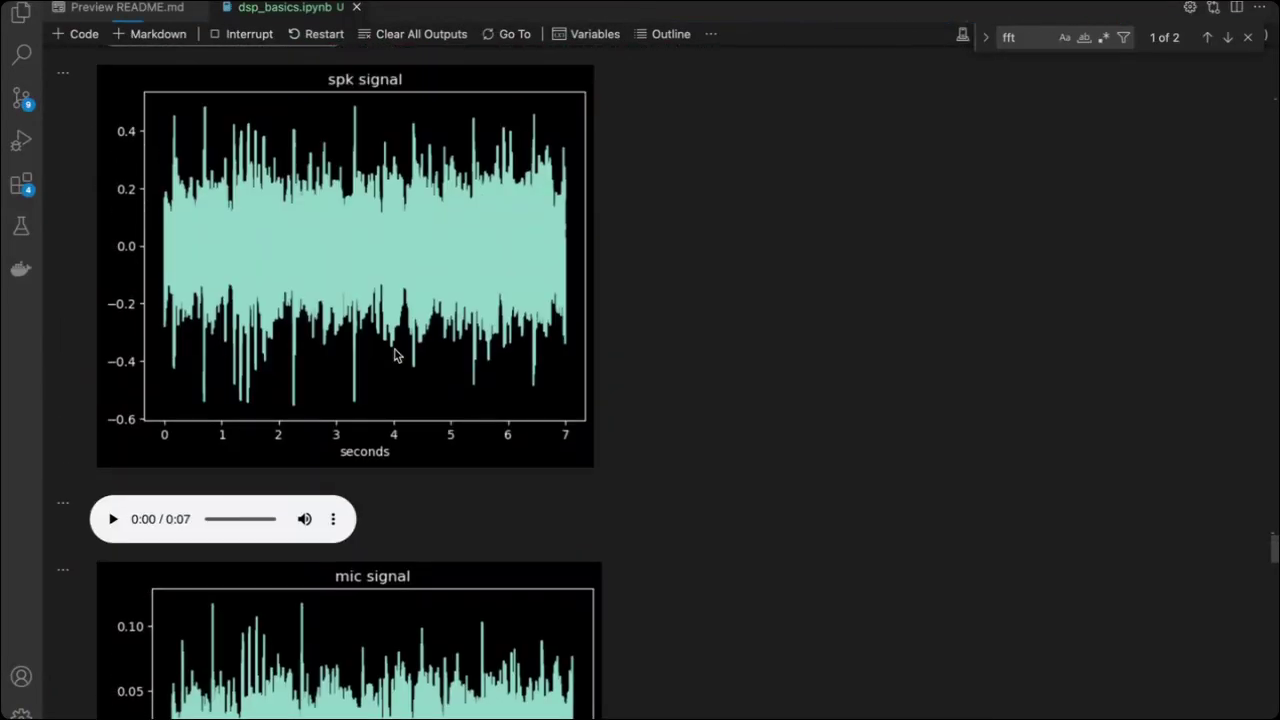
scroll(395, 355, up, 2)
scroll(395, 355, down, 10)
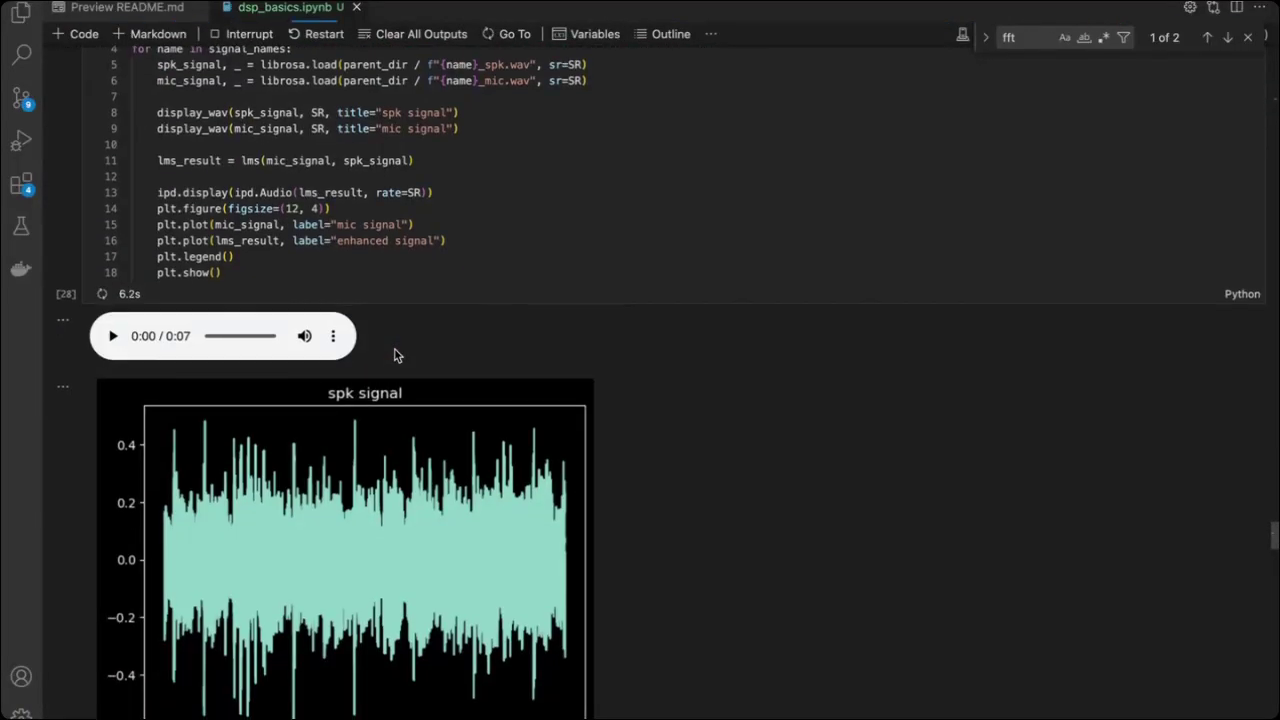
scroll(395, 355, down, 4)
scroll(395, 355, up, 7)
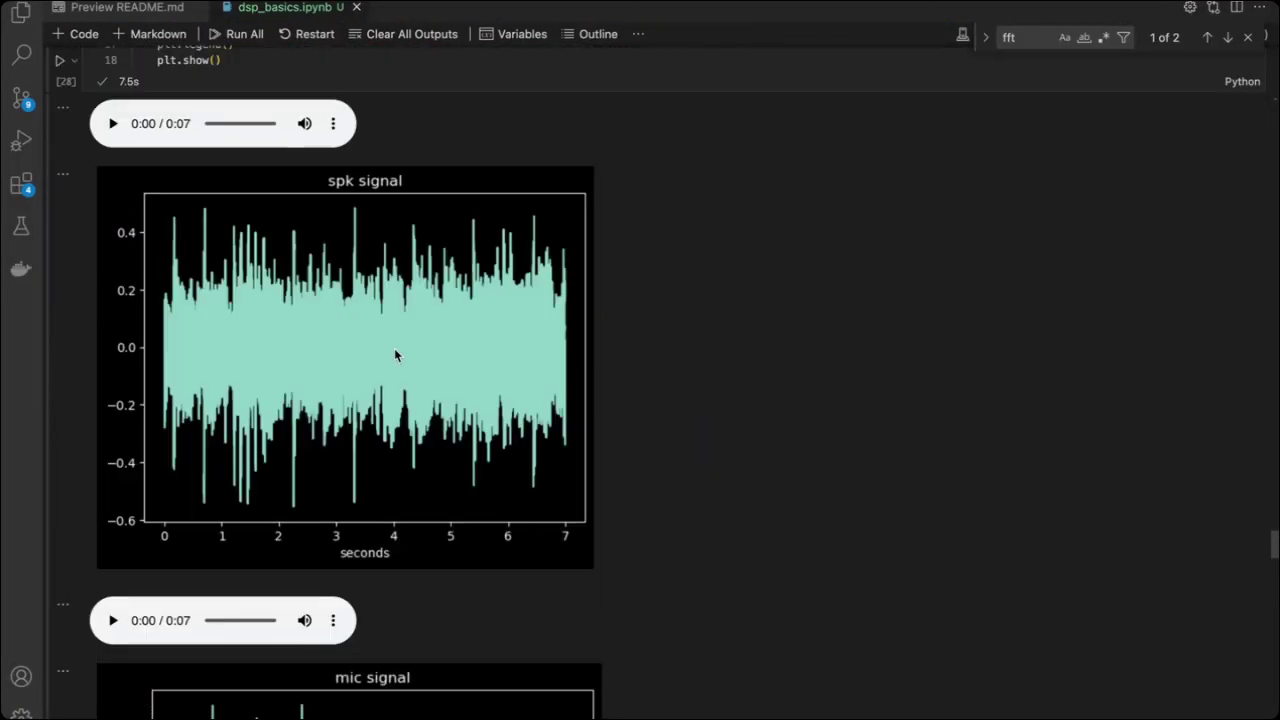
scroll(395, 355, up, 2)
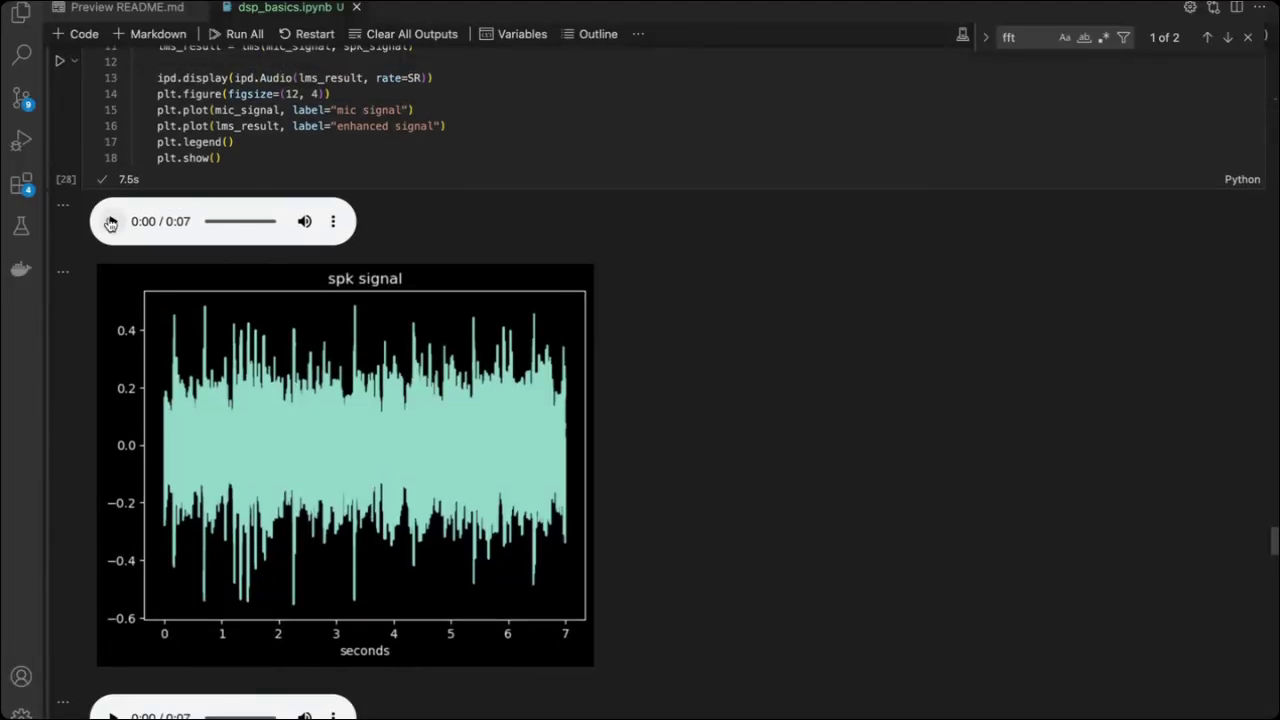
key(XF86AudioRaiseVolume)
key(XF86AudioLowerVolume)
key(XF86AudioLowerVolume)
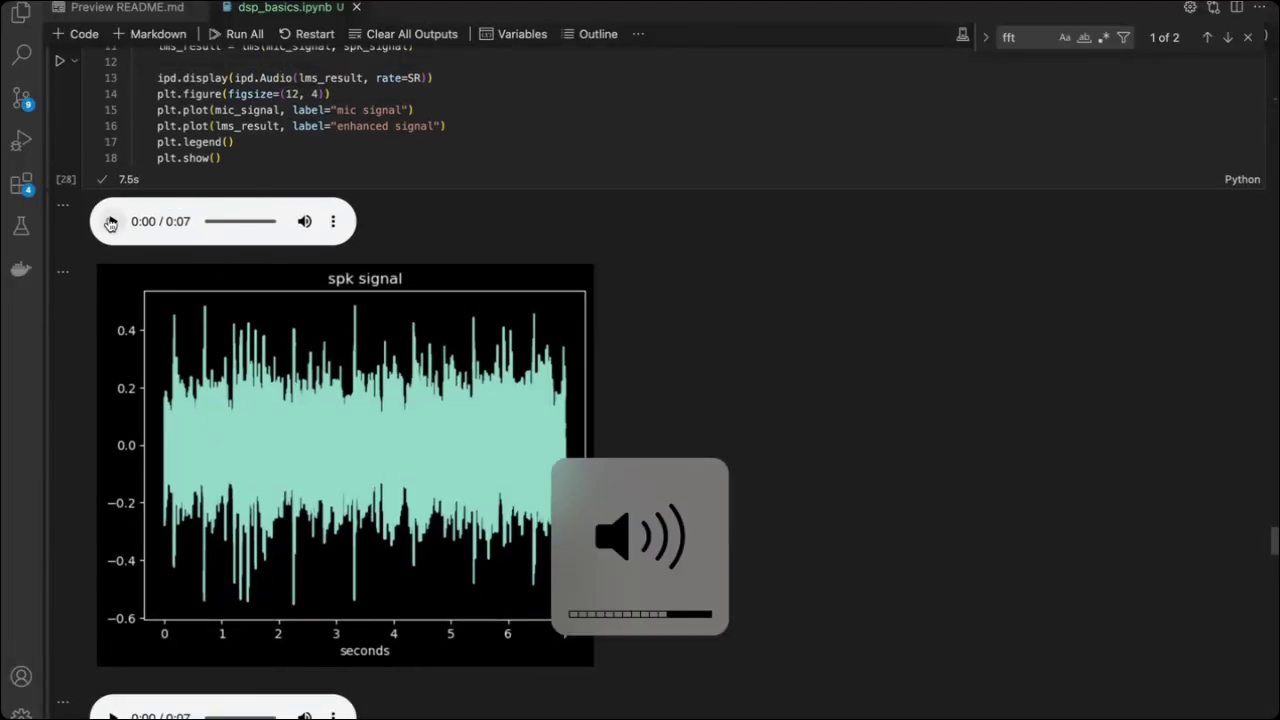
key(XF86AudioRaiseVolume)
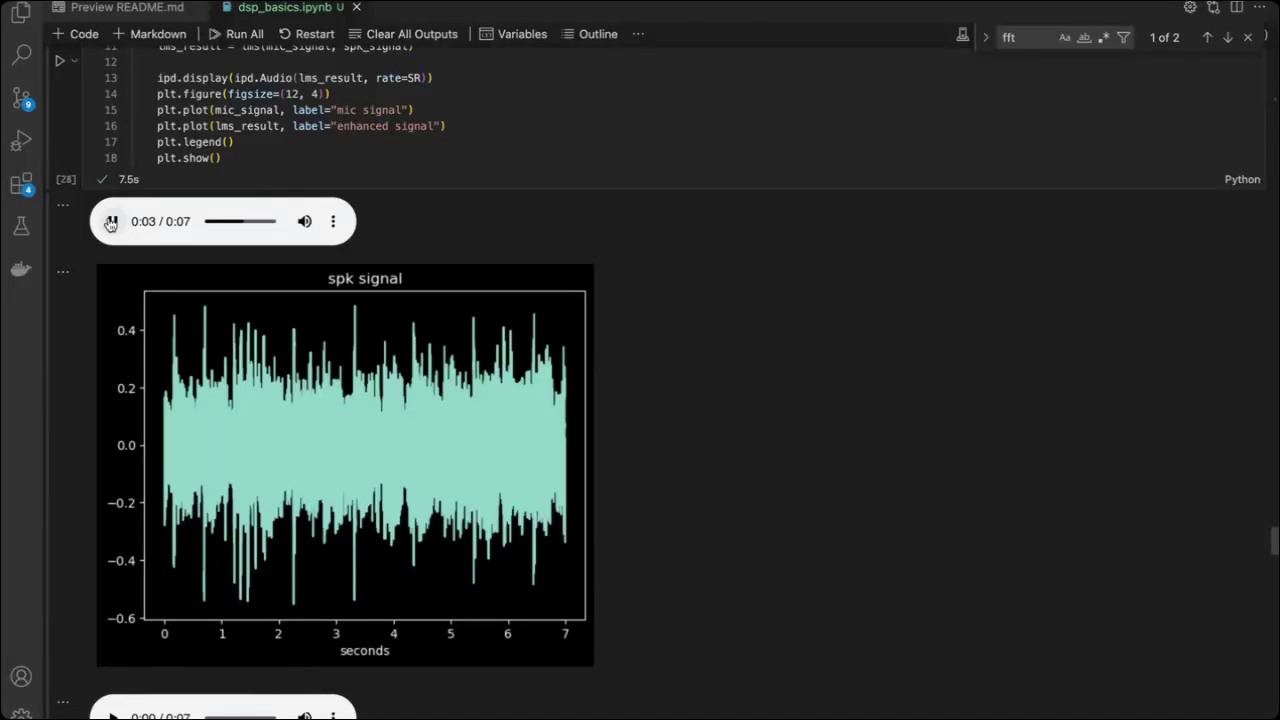
Step: Play the salut mic signal and compare its waveform with the spk signal plot
scroll(110, 222, down, 10)
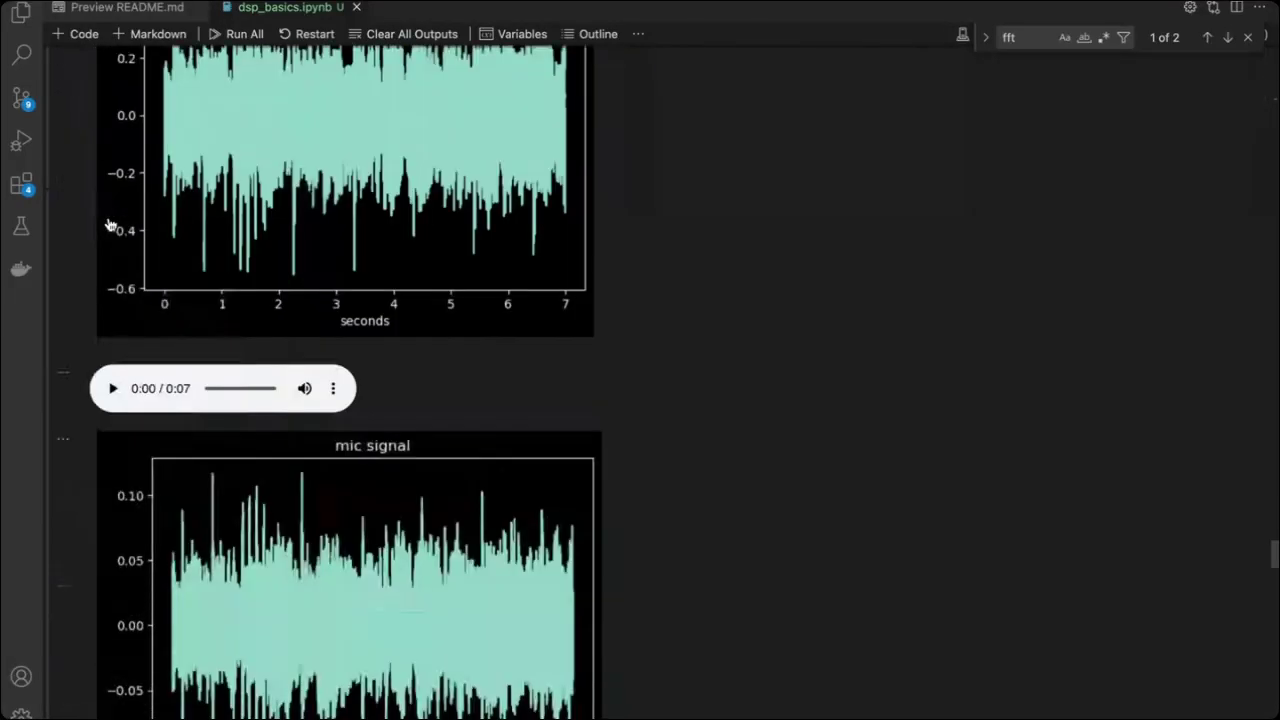
click(112, 180)
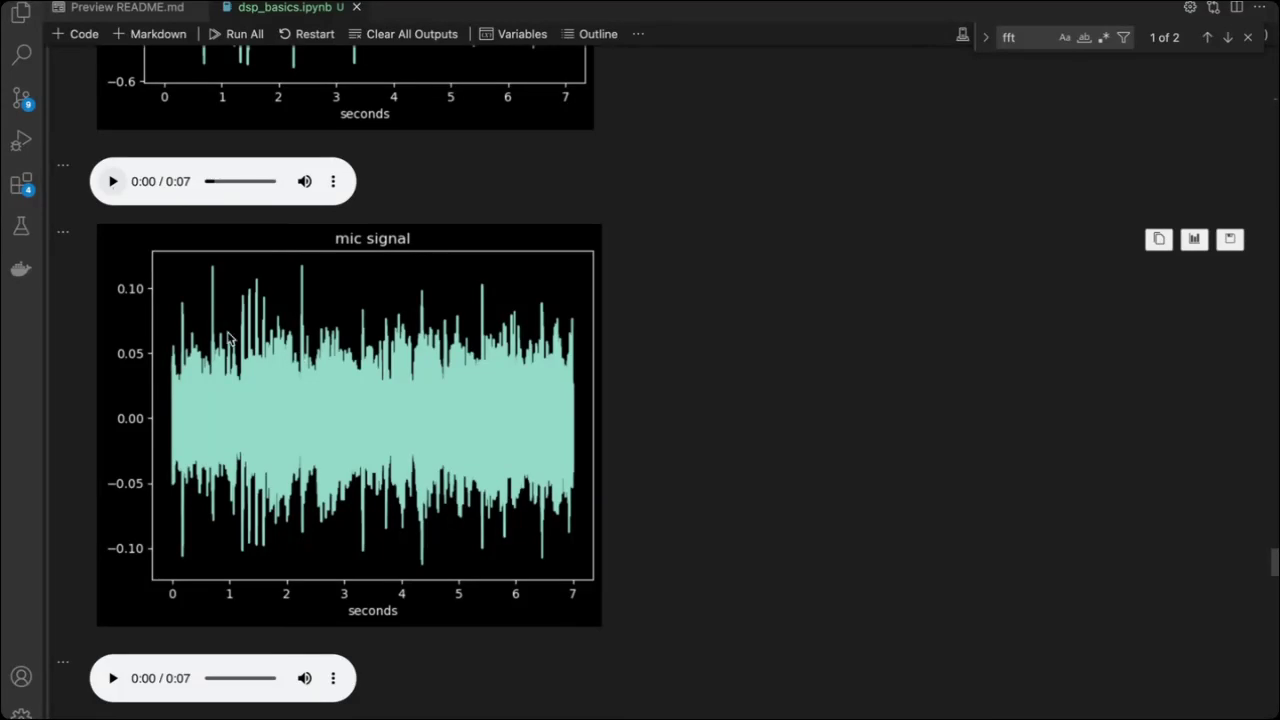
scroll(260, 300, up, 5)
scroll(258, 303, up, 2)
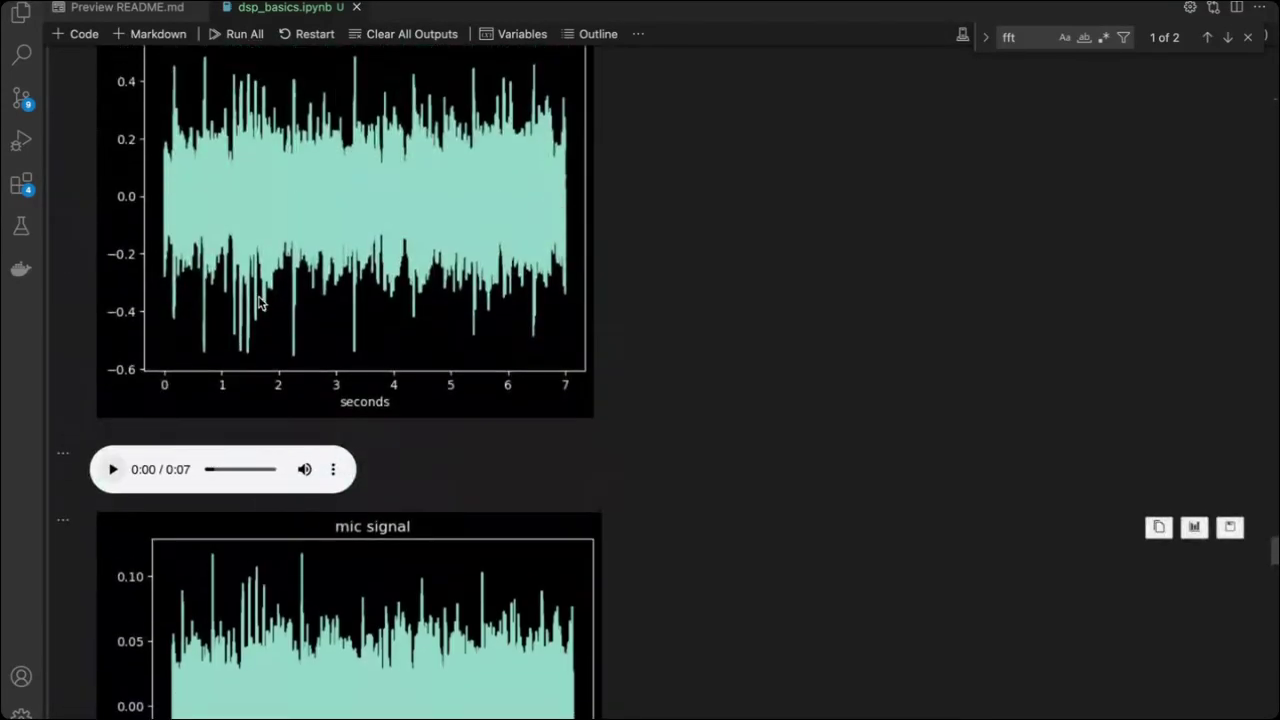
scroll(260, 300, down, 4)
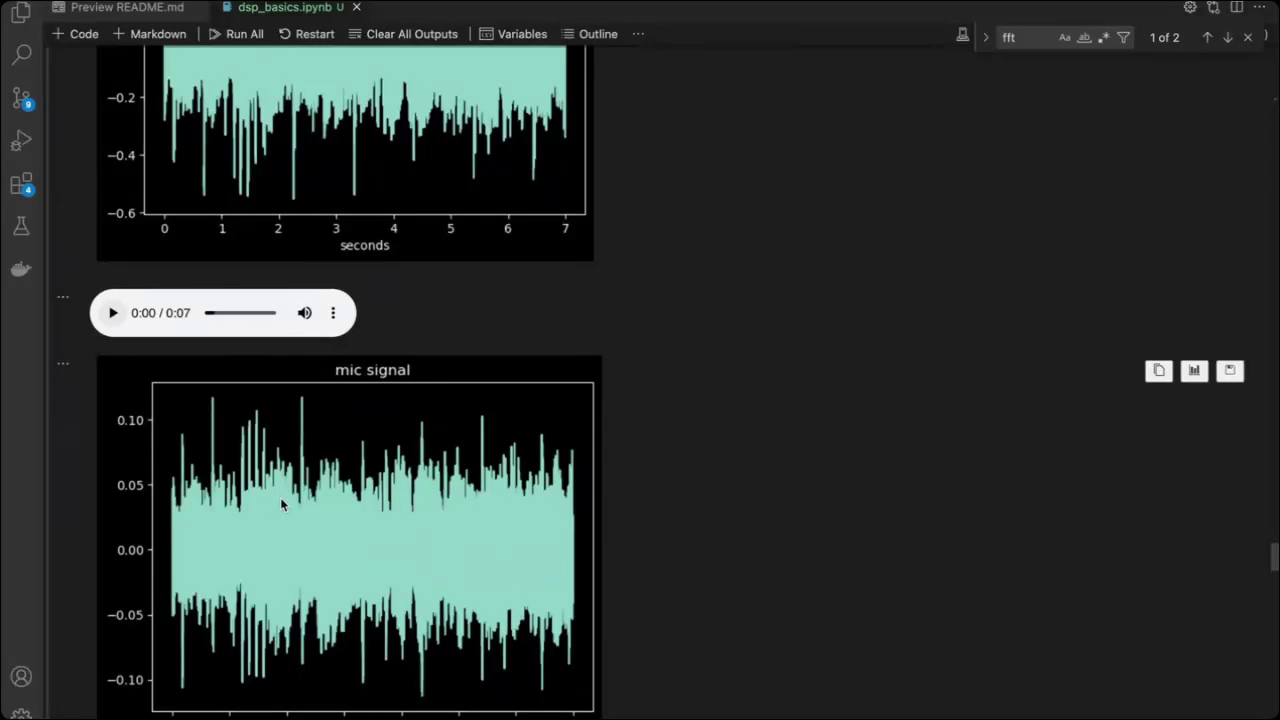
scroll(400, 506, up, 4)
Step: Compare the salut mic waveform with the plot overlaying the mic and enhanced signals
scroll(366, 503, down, 10)
scroll(282, 505, down, 4)
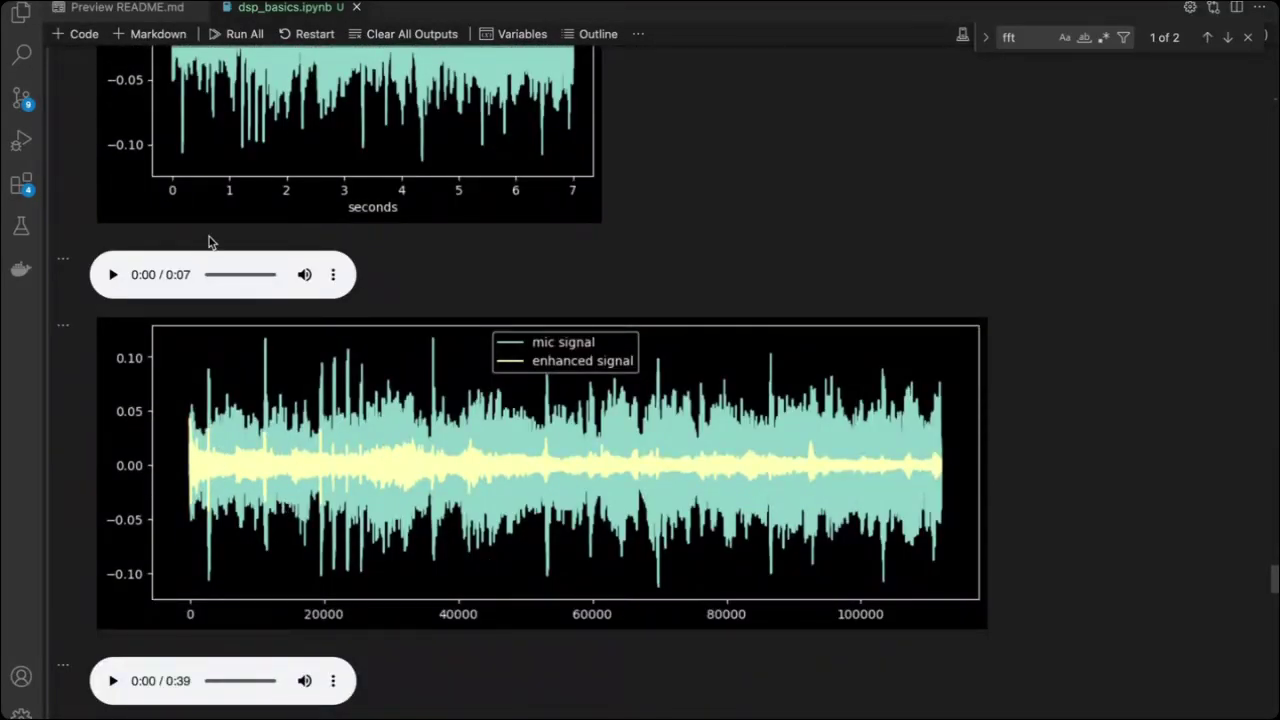
scroll(208, 241, down, 2)
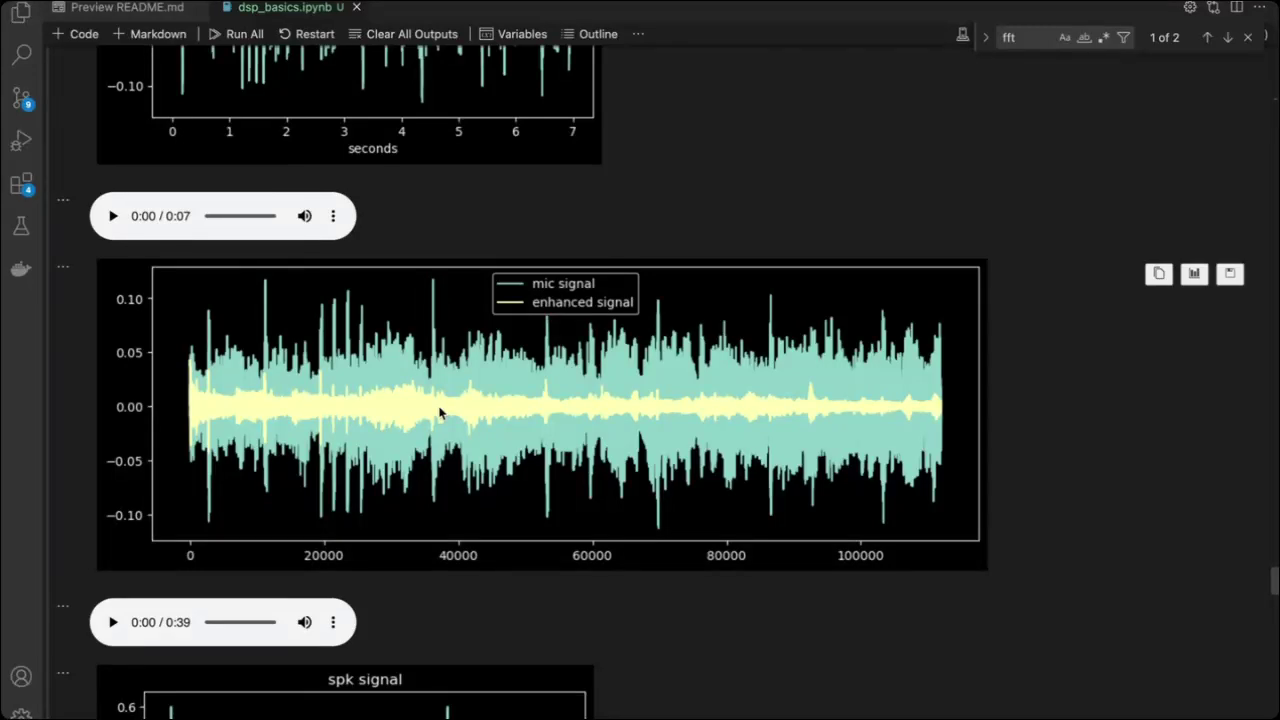
scroll(146, 415, up, 5)
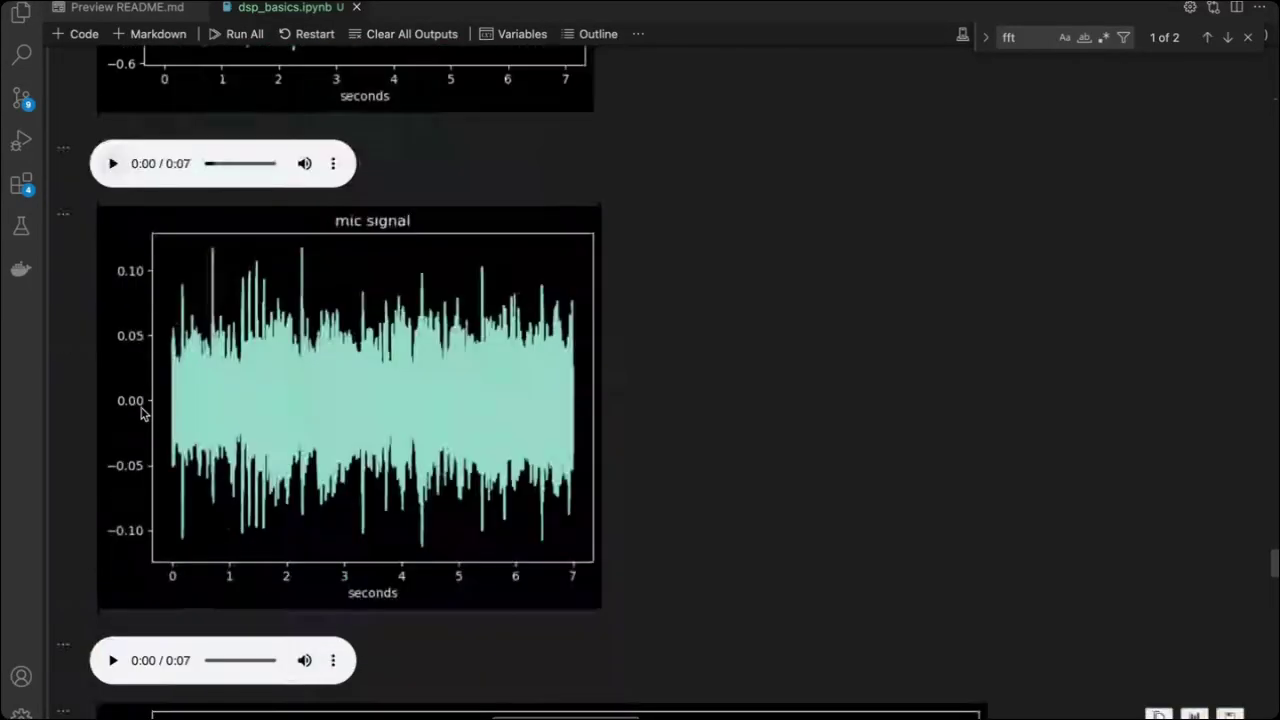
scroll(141, 413, down, 6)
scroll(157, 342, up, 5)
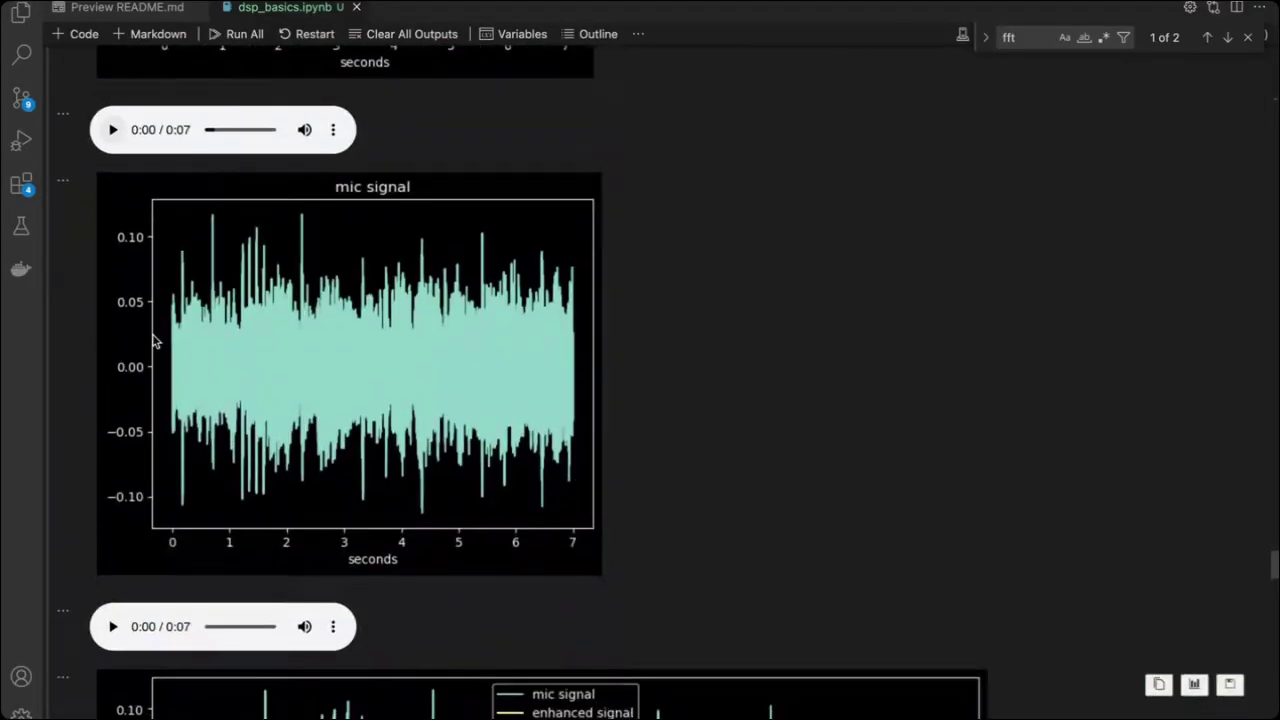
scroll(152, 337, down, 3)
click(210, 514)
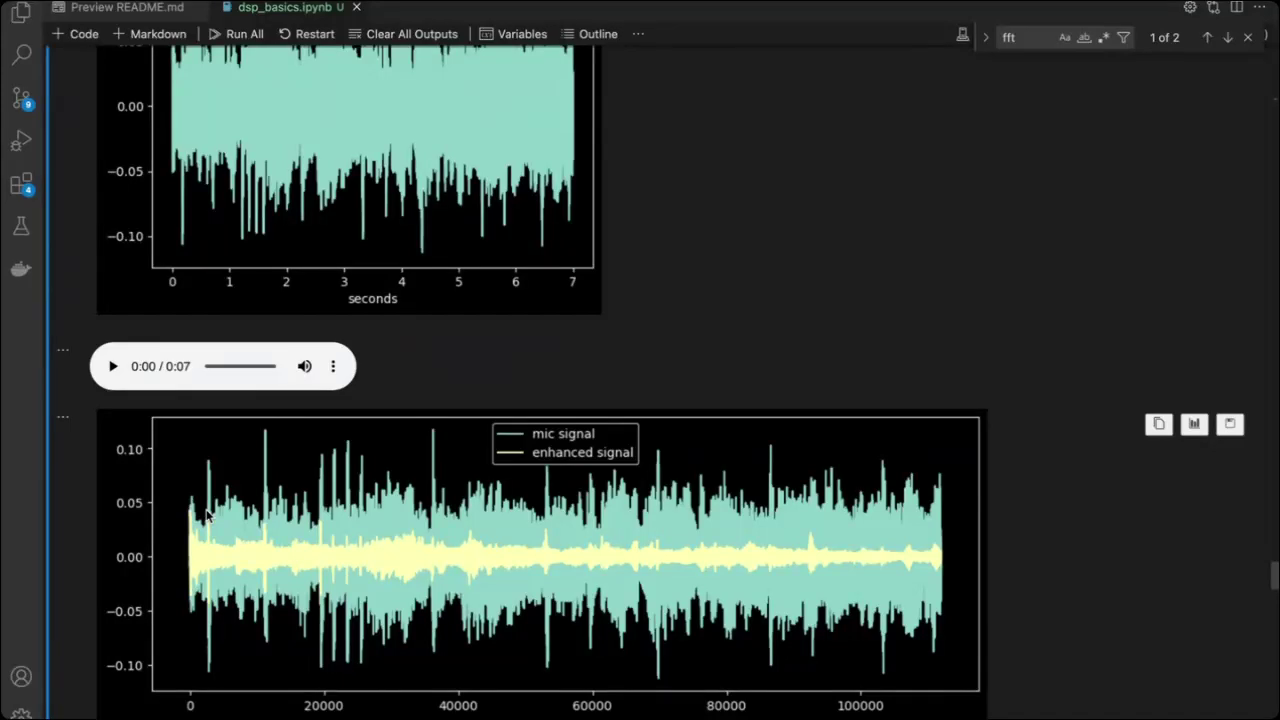
Step: Listen to the enhanced salut audio produced by the LMS filter at a raised system volume
scroll(200, 520, down, 2)
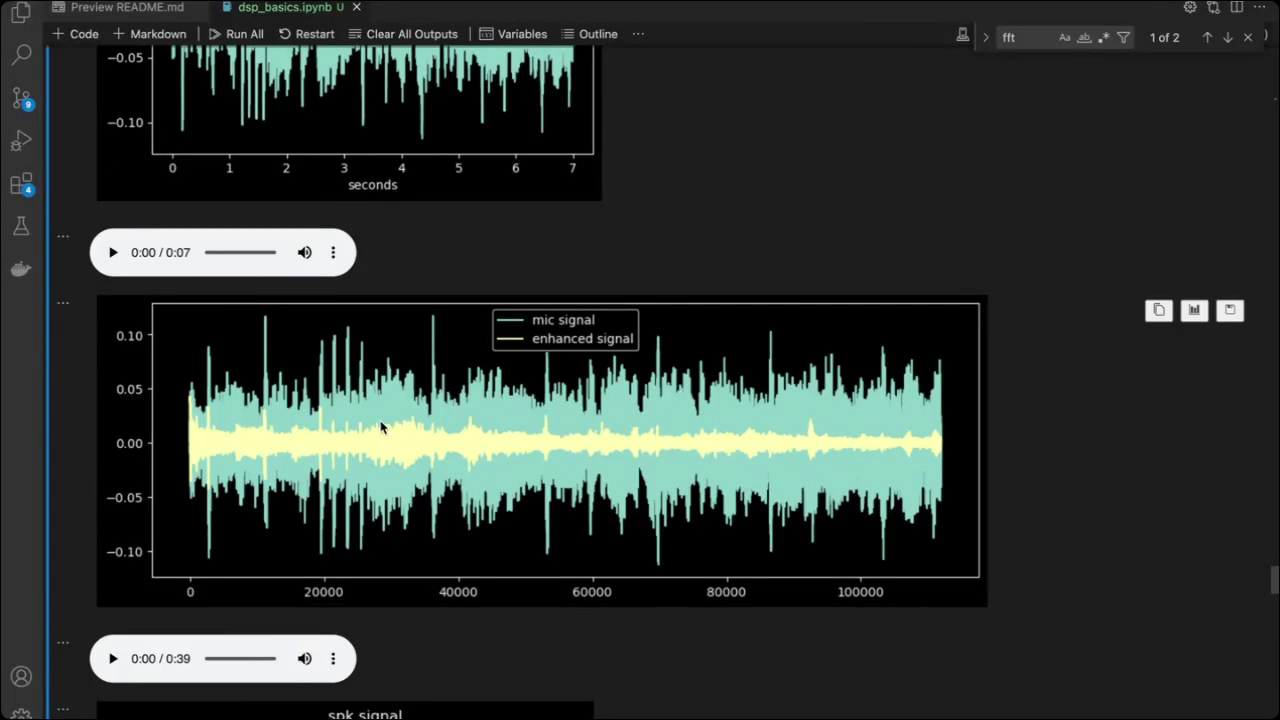
scroll(349, 443, down, 1)
click(113, 190)
key(XF86AudioRaiseVolume)
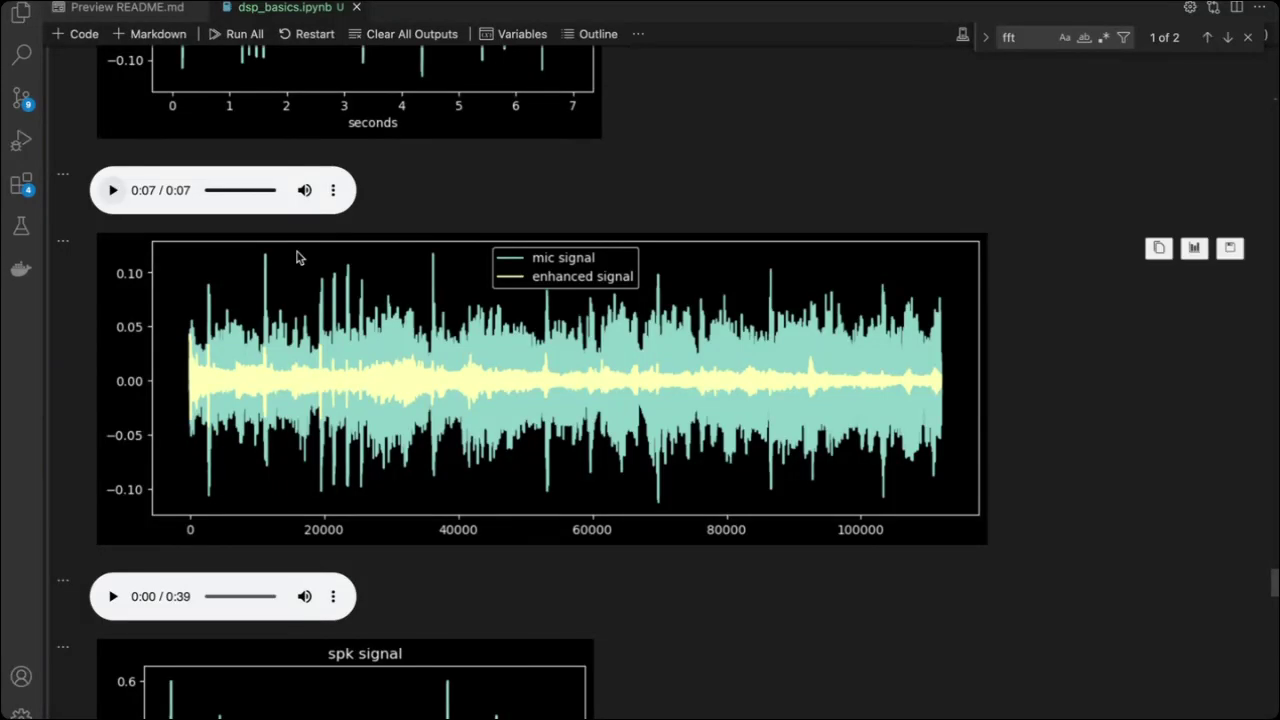
Step: Examine the doubletalk spk signal plot, play the start of its audio and pause it
scroll(296, 257, down, 5)
scroll(300, 290, down, 1)
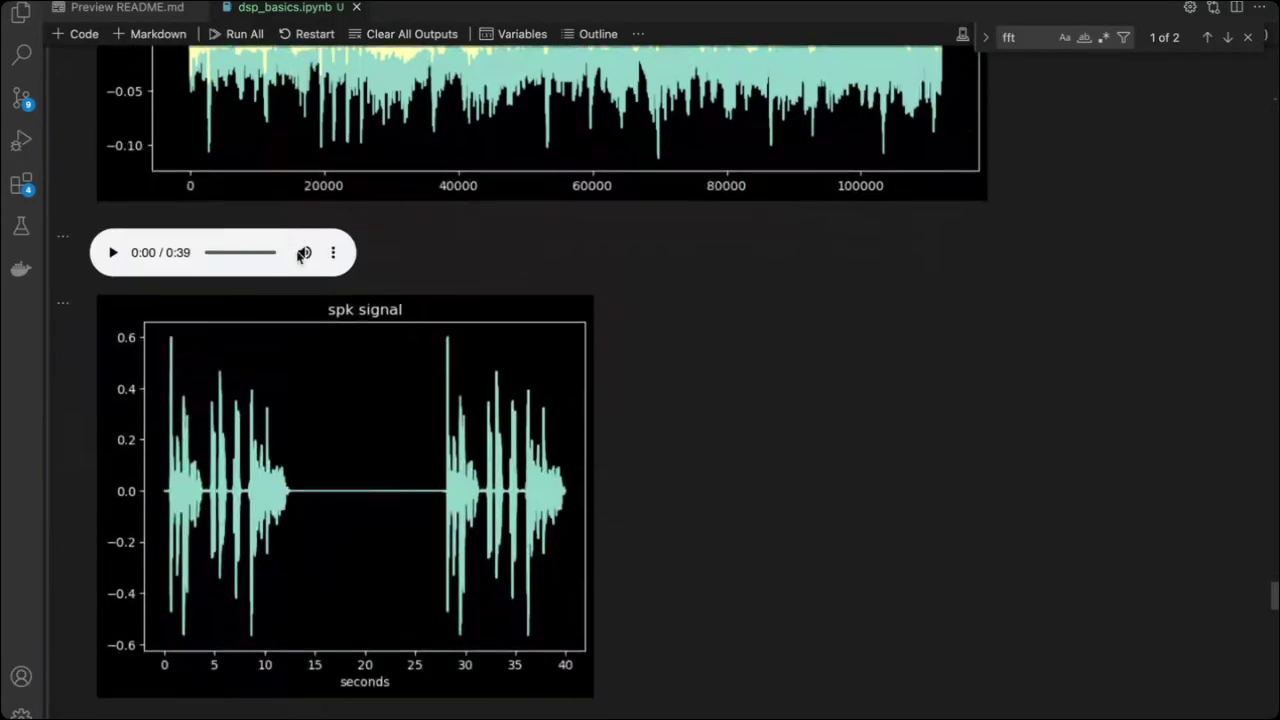
scroll(305, 325, down, 1)
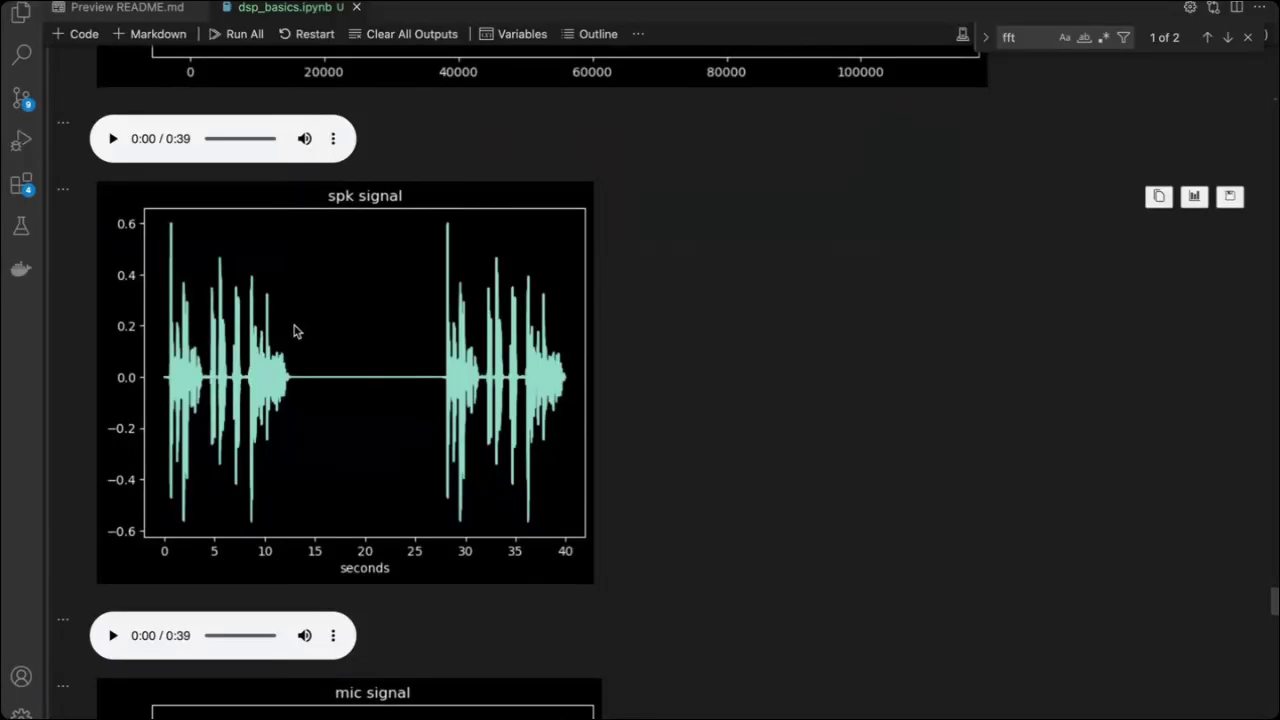
scroll(223, 380, down, 2)
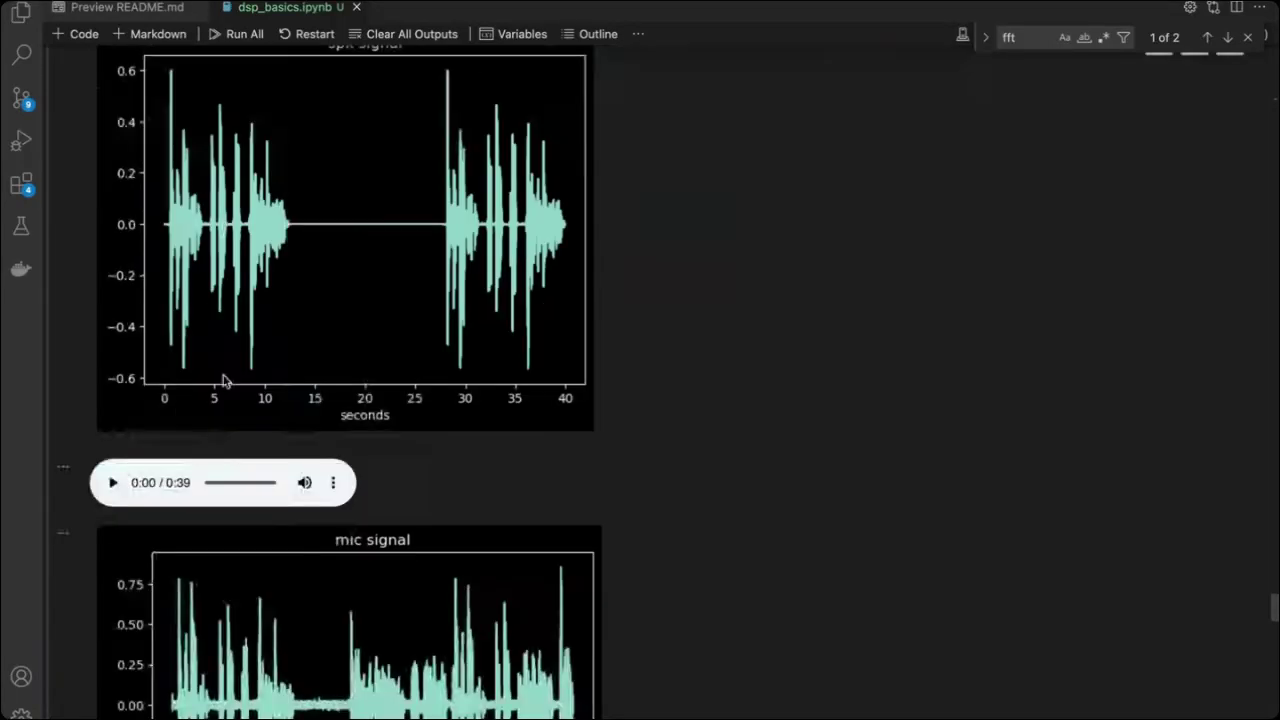
scroll(387, 275, up, 1)
scroll(387, 275, up, 1)
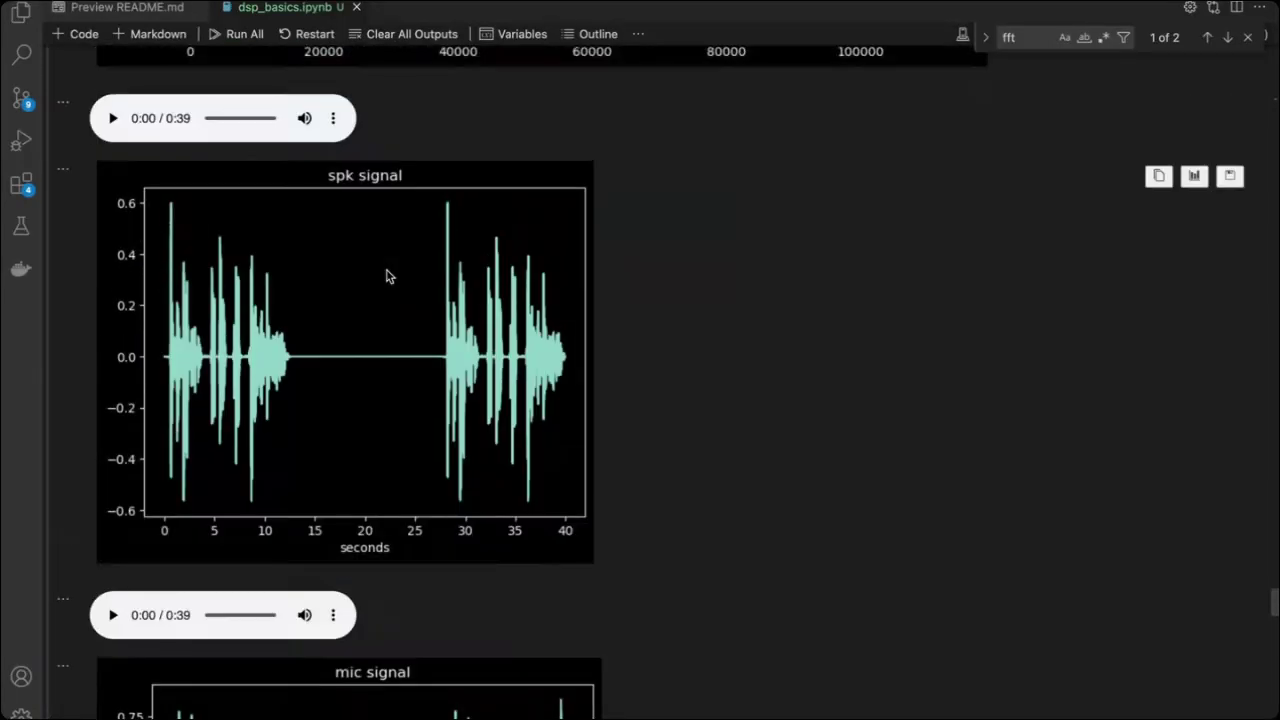
click(113, 118)
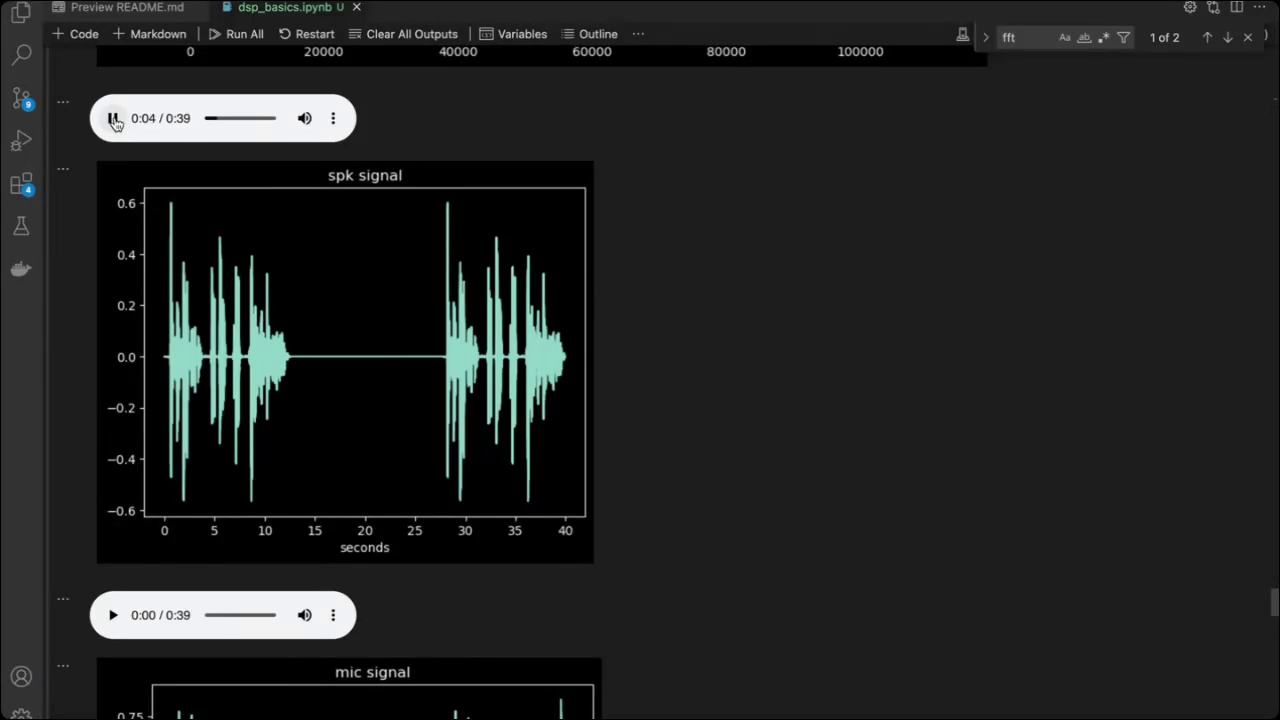
click(113, 118)
Step: Listen to the doubletalk mic signal while following its waveform, and pause the playback
scroll(250, 395, down, 3)
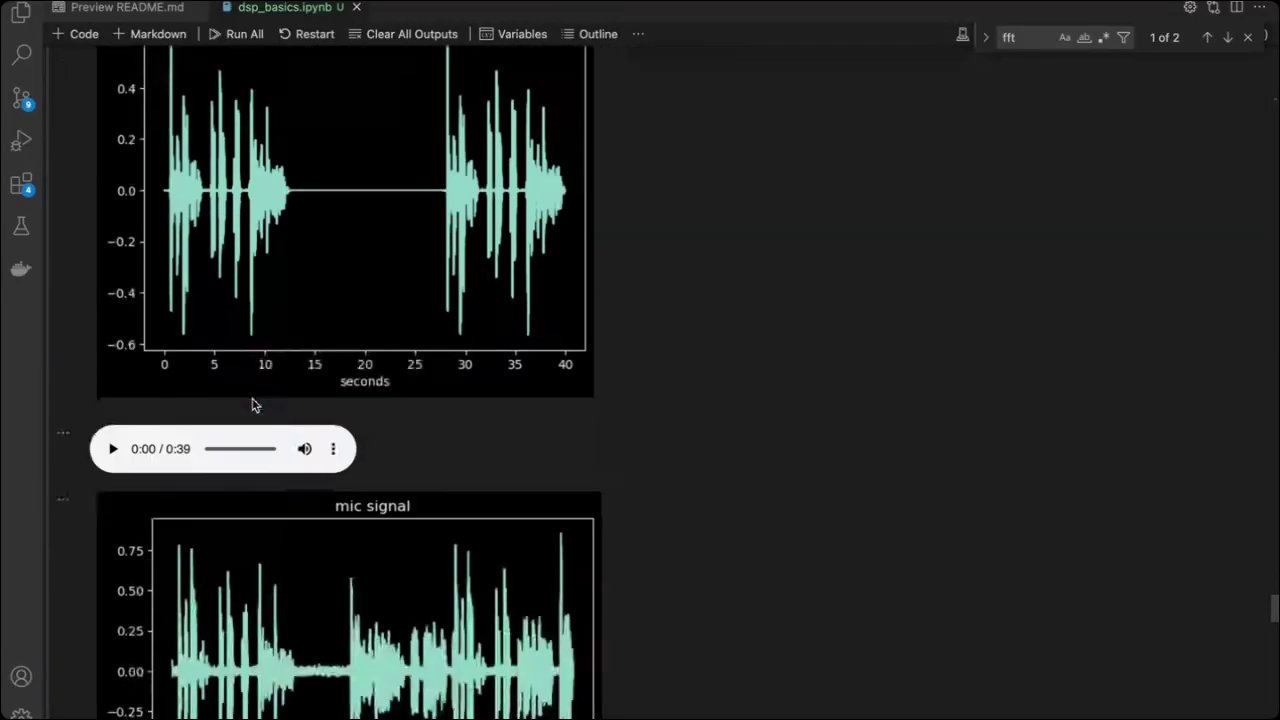
scroll(252, 404, down, 3)
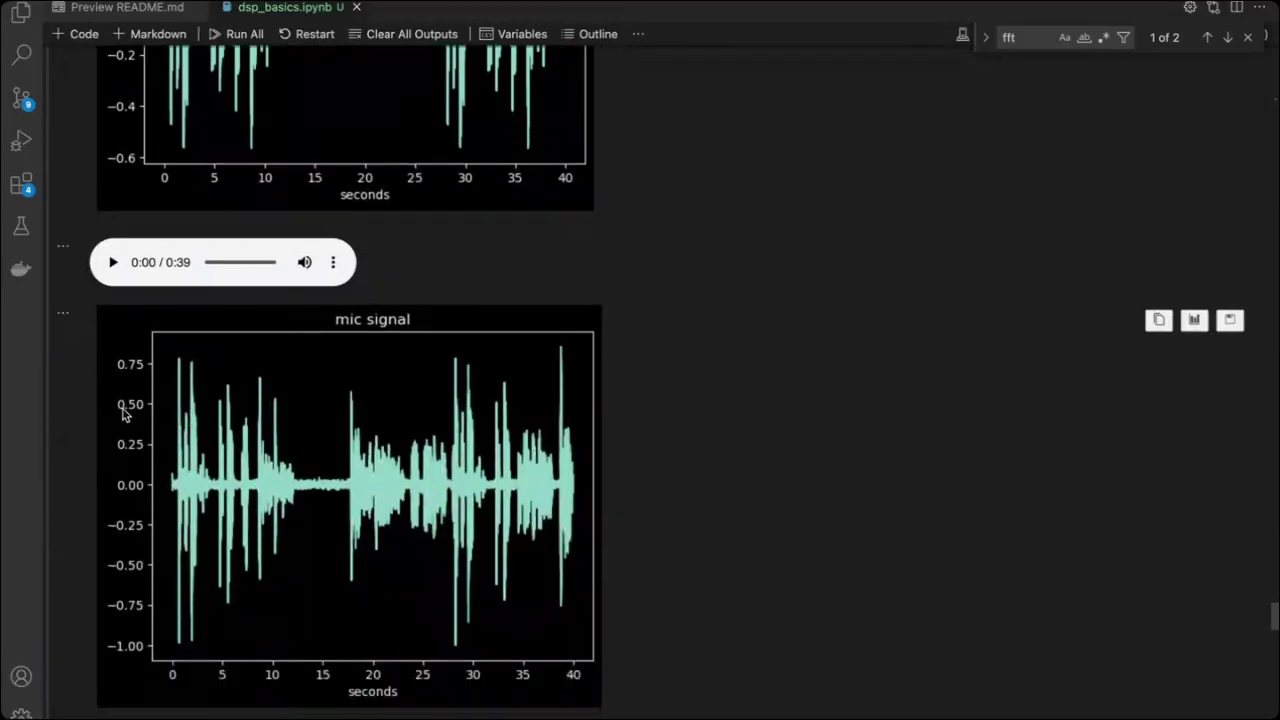
click(112, 262)
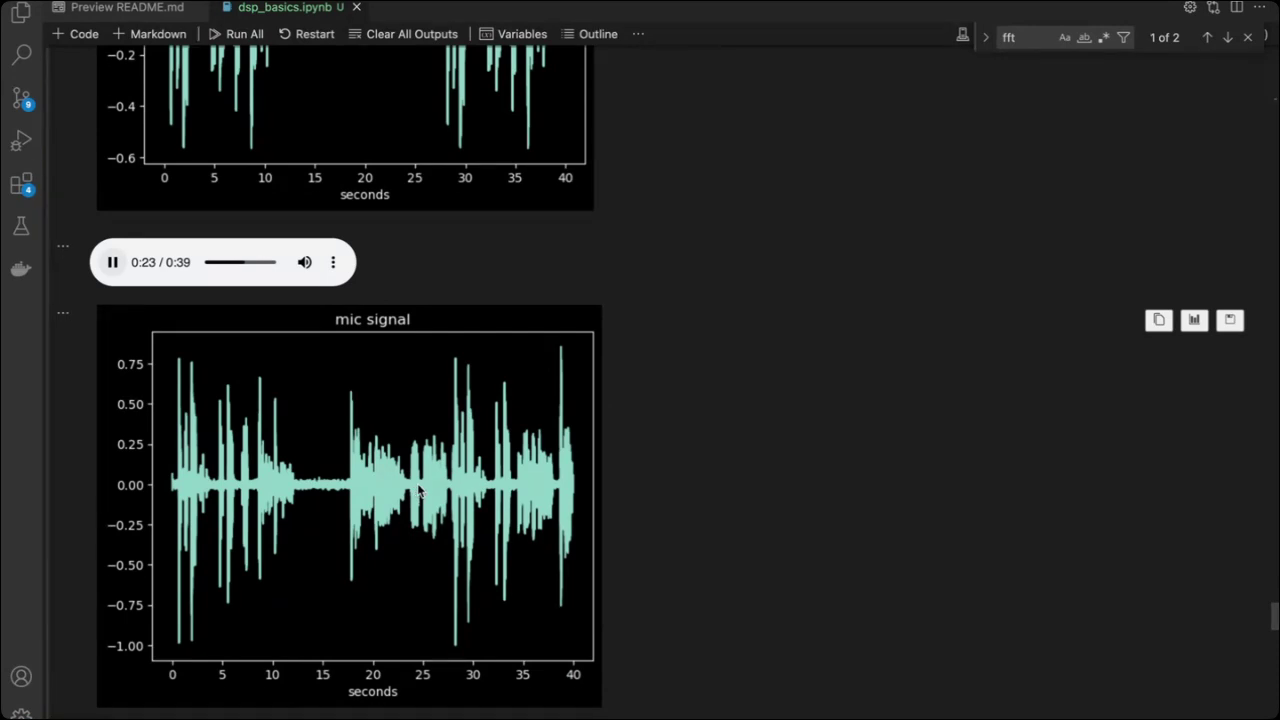
scroll(420, 489, up, 2)
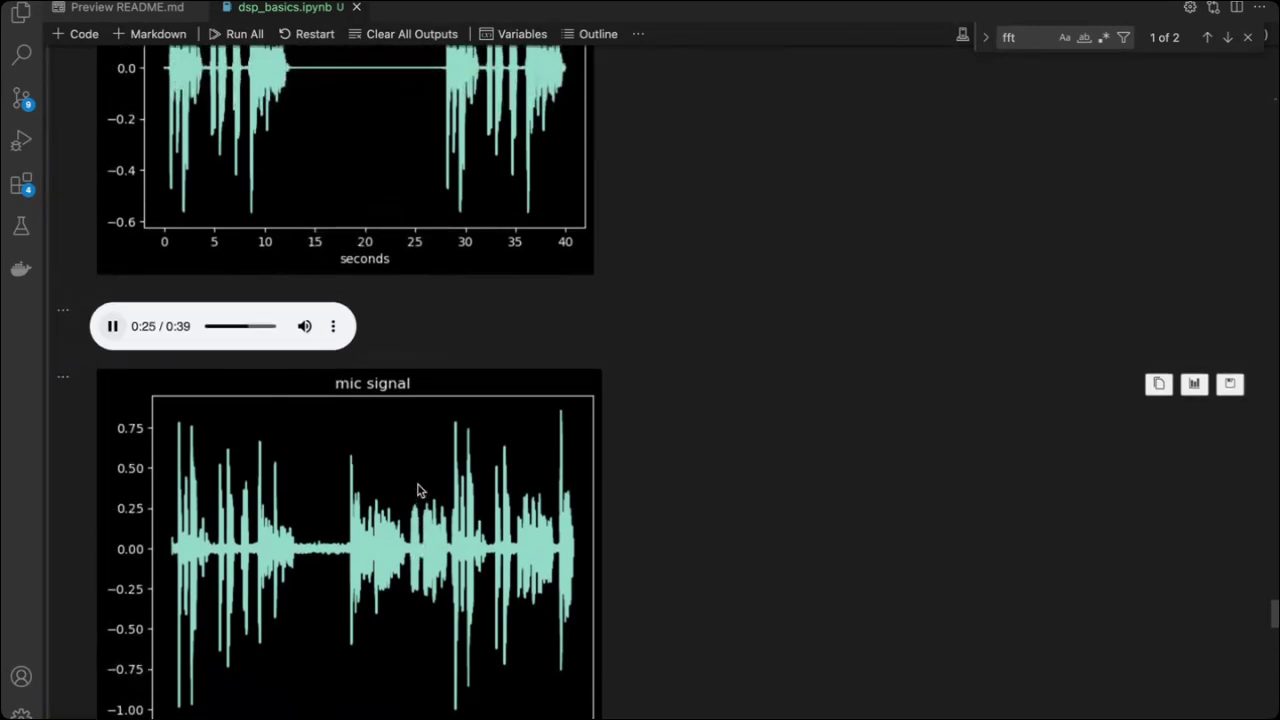
scroll(420, 489, up, 1)
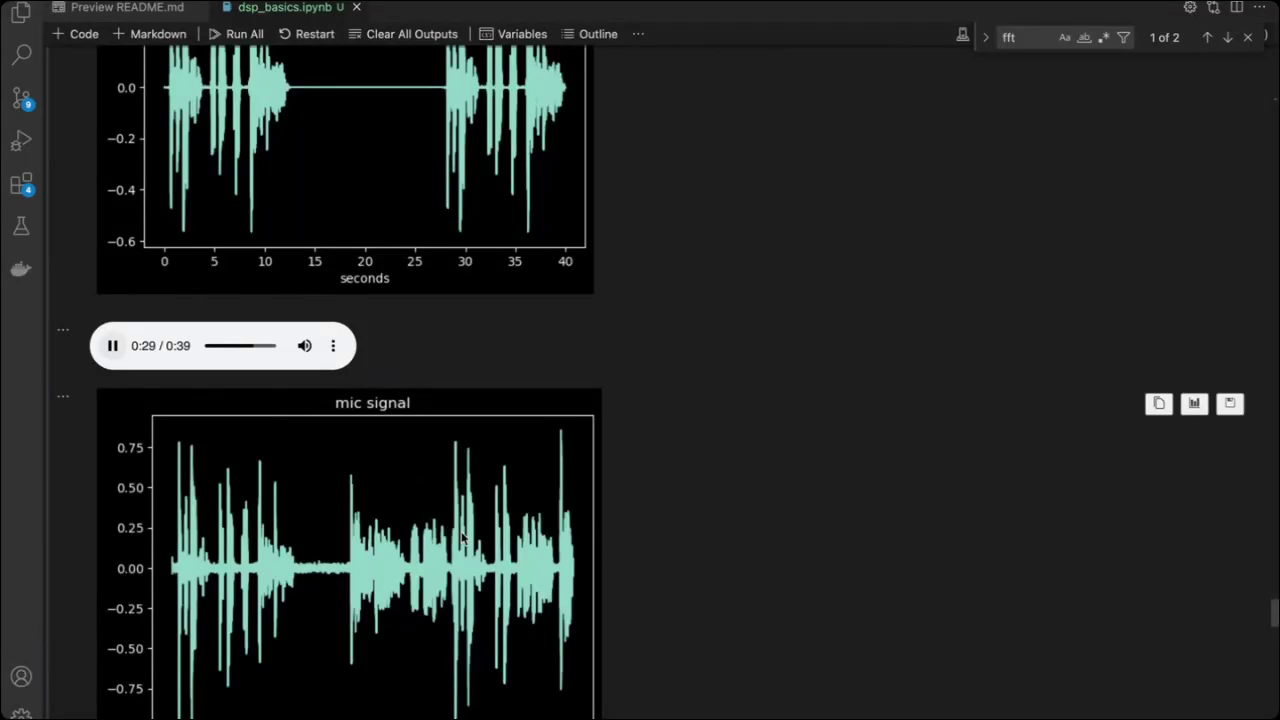
click(110, 346)
scroll(237, 537, down, 10)
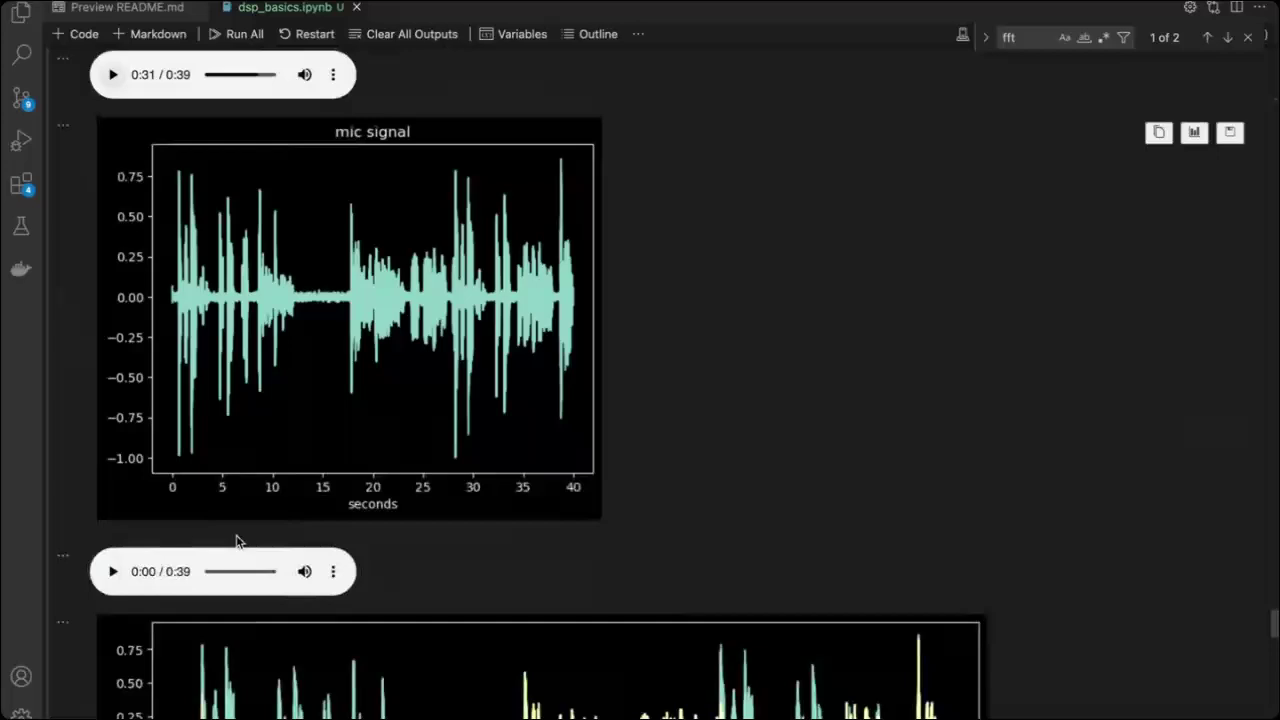
Step: Compare the doubletalk spk and mic signal plots with the plot overlaying the mic and enhanced signals
scroll(238, 540, down, 1)
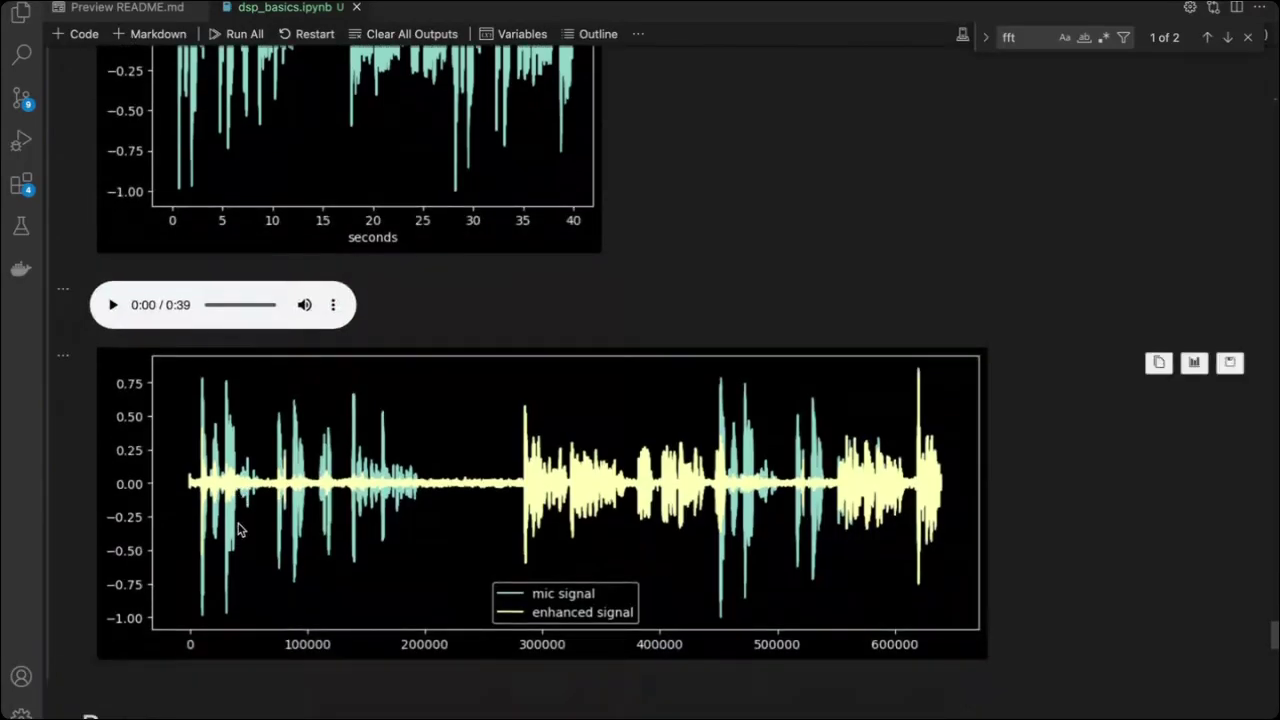
scroll(238, 530, up, 14)
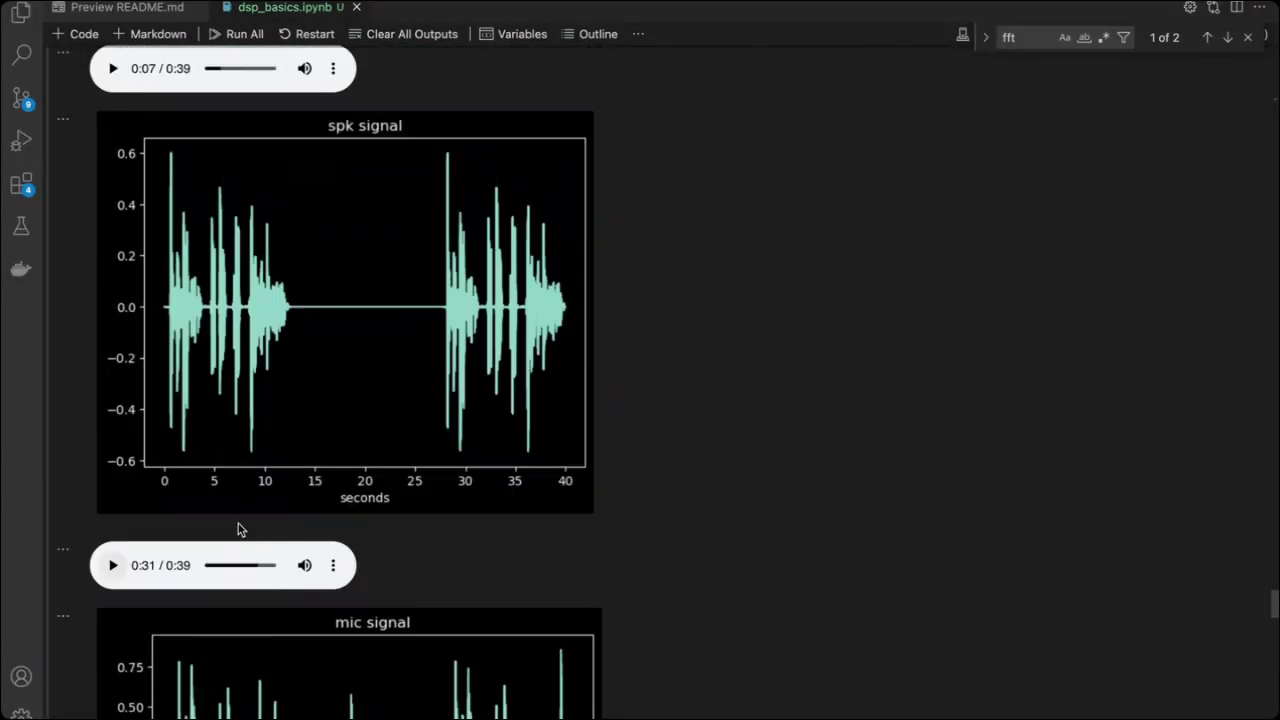
scroll(238, 530, up, 5)
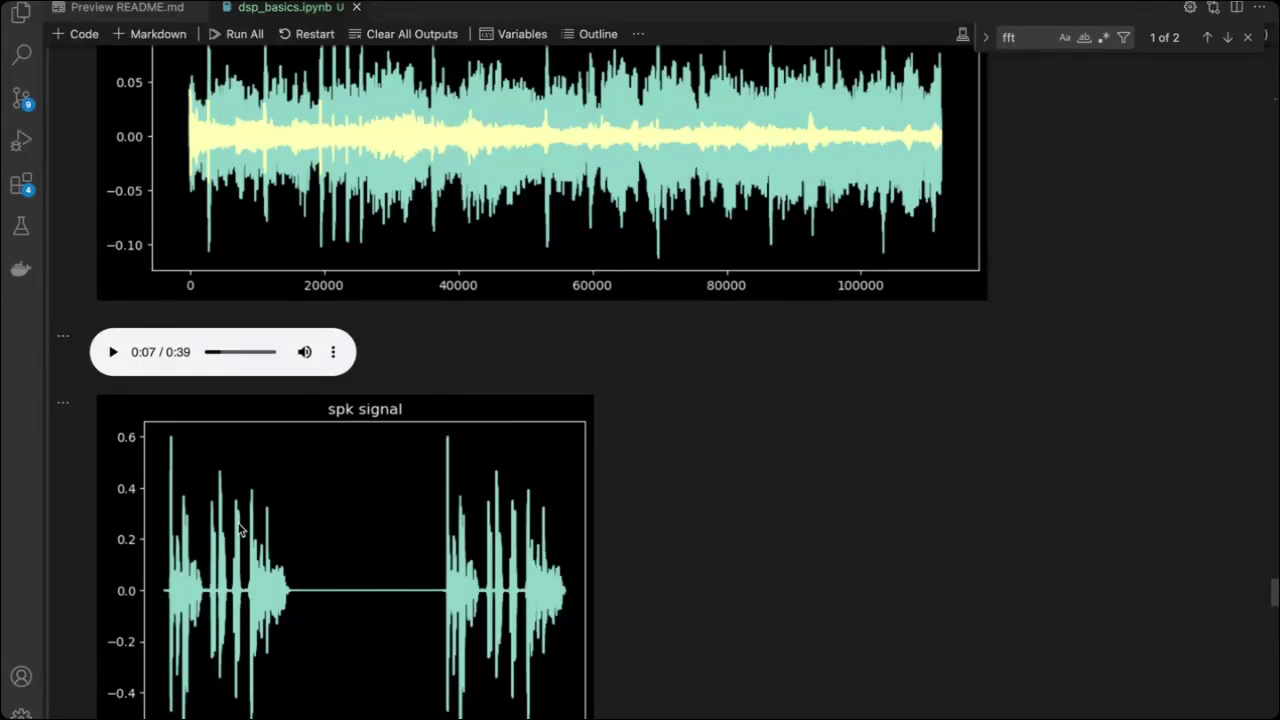
scroll(240, 530, down, 5)
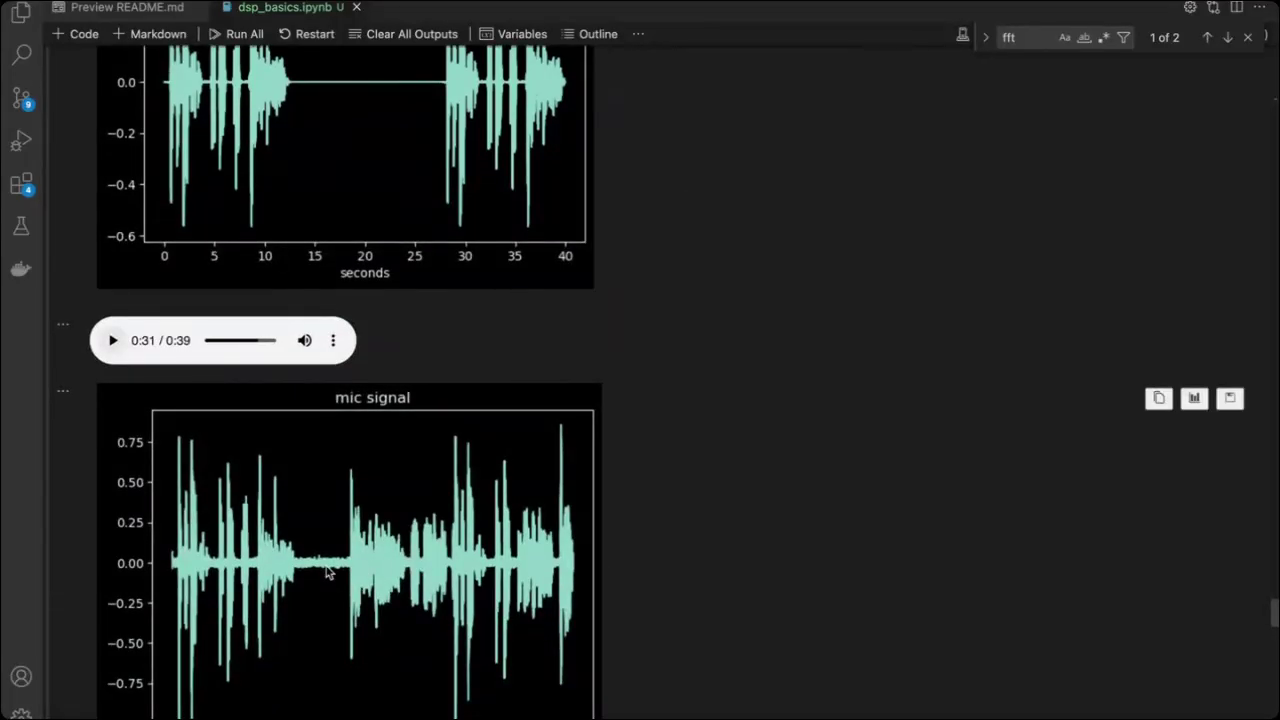
scroll(327, 572, down, 5)
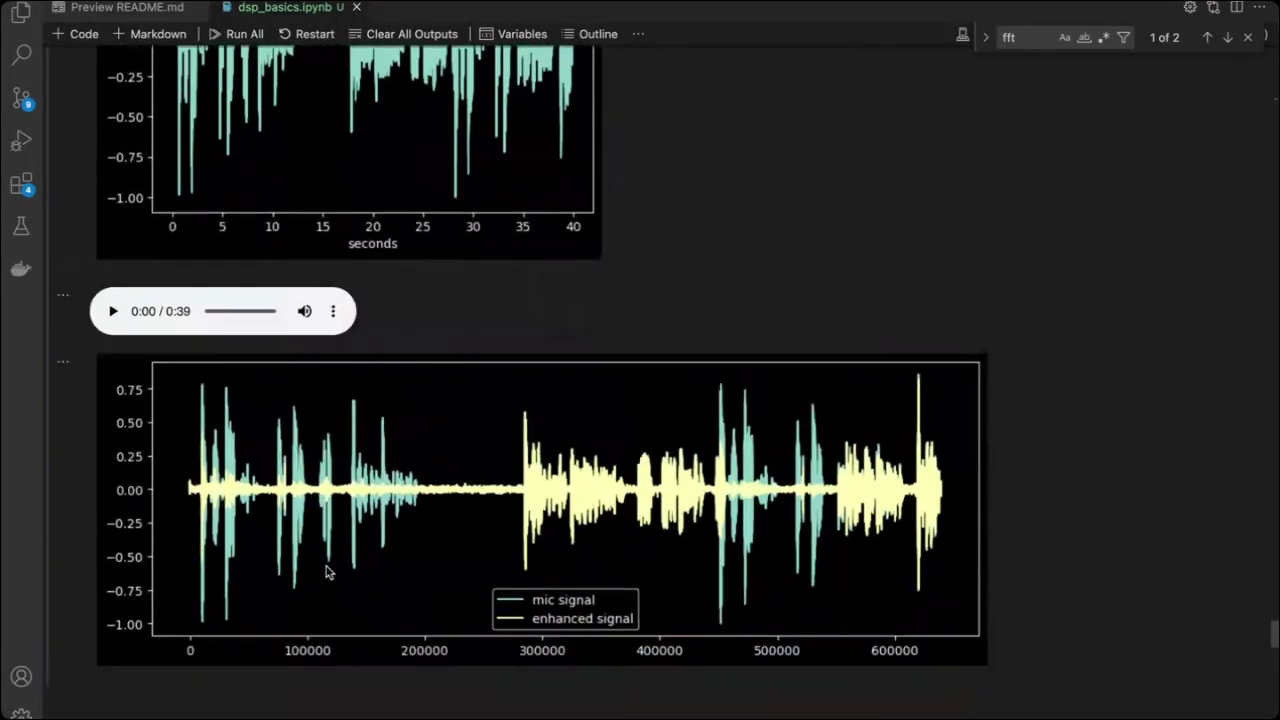
Step: Listen to the enhanced doubletalk audio while following the mic and enhanced signal overlay, and pause the playback
scroll(327, 572, down, 1)
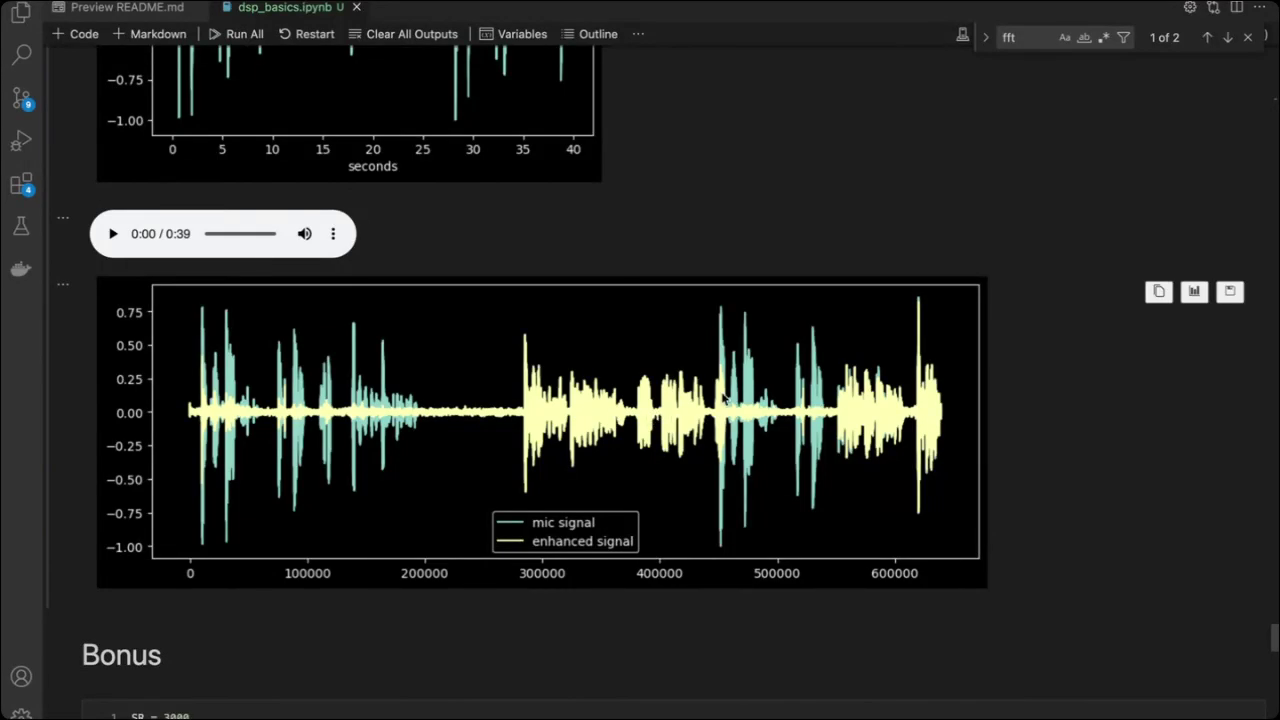
click(112, 236)
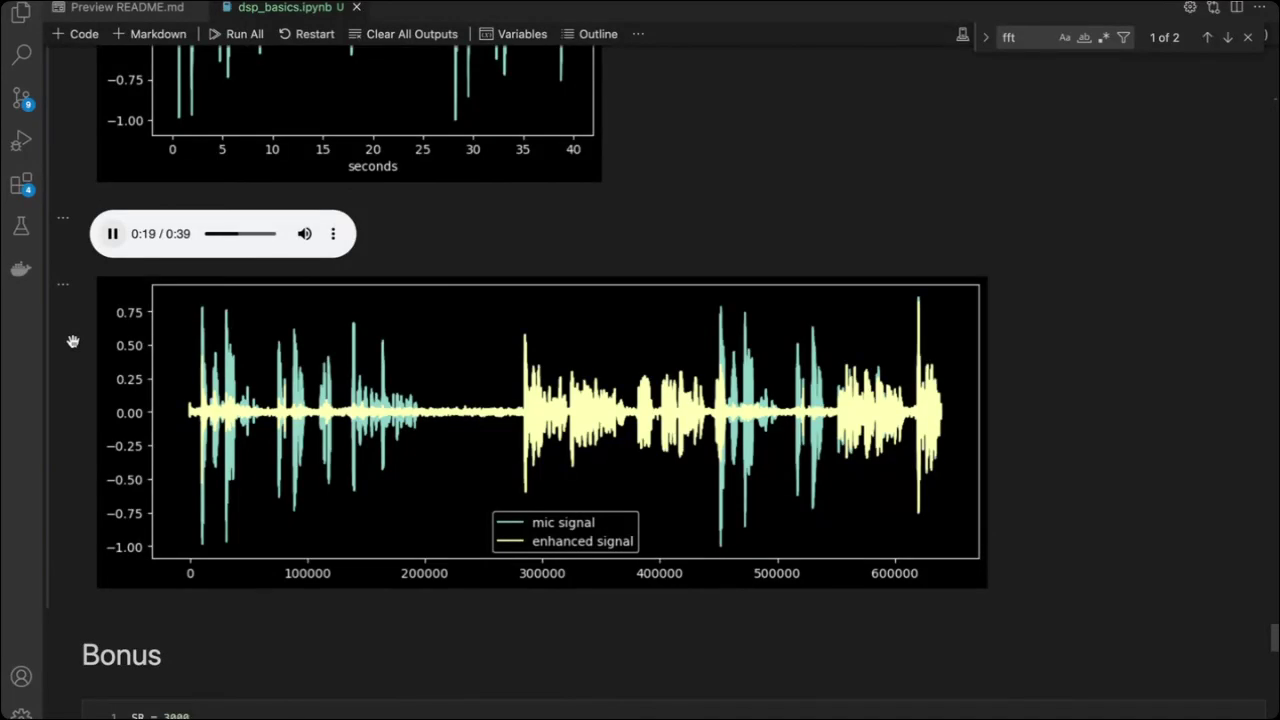
click(113, 234)
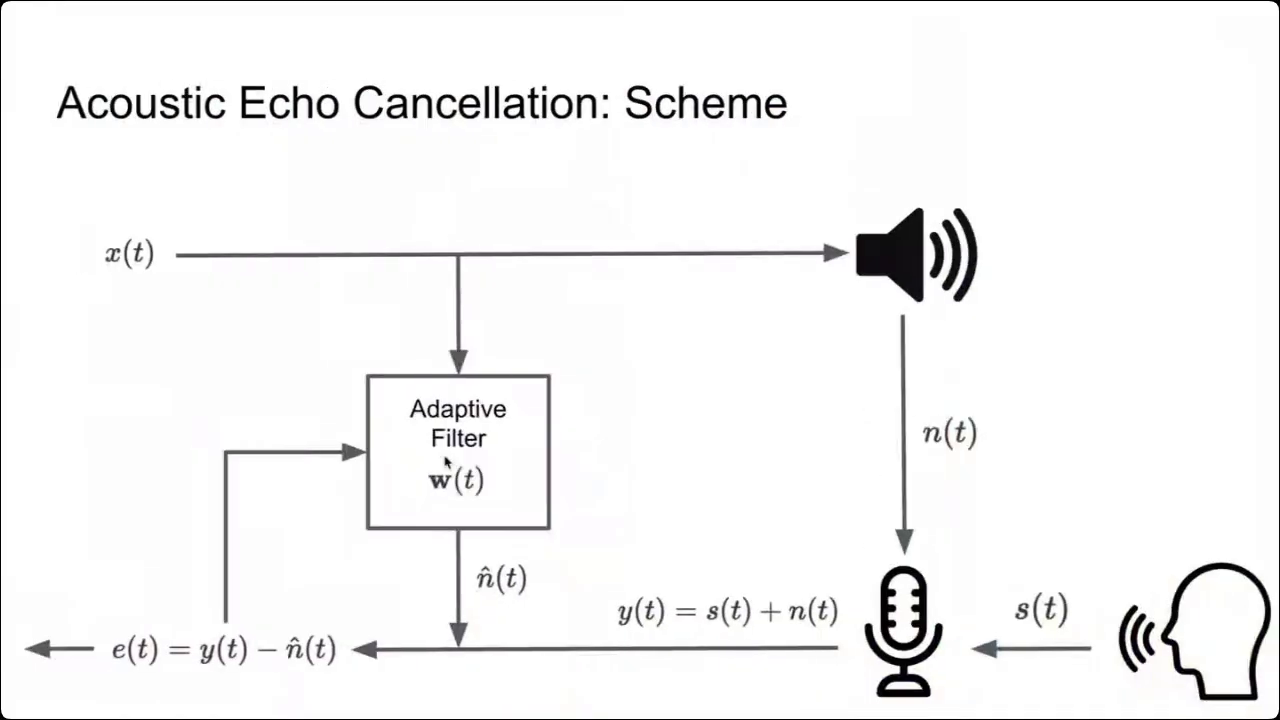
key(Right)
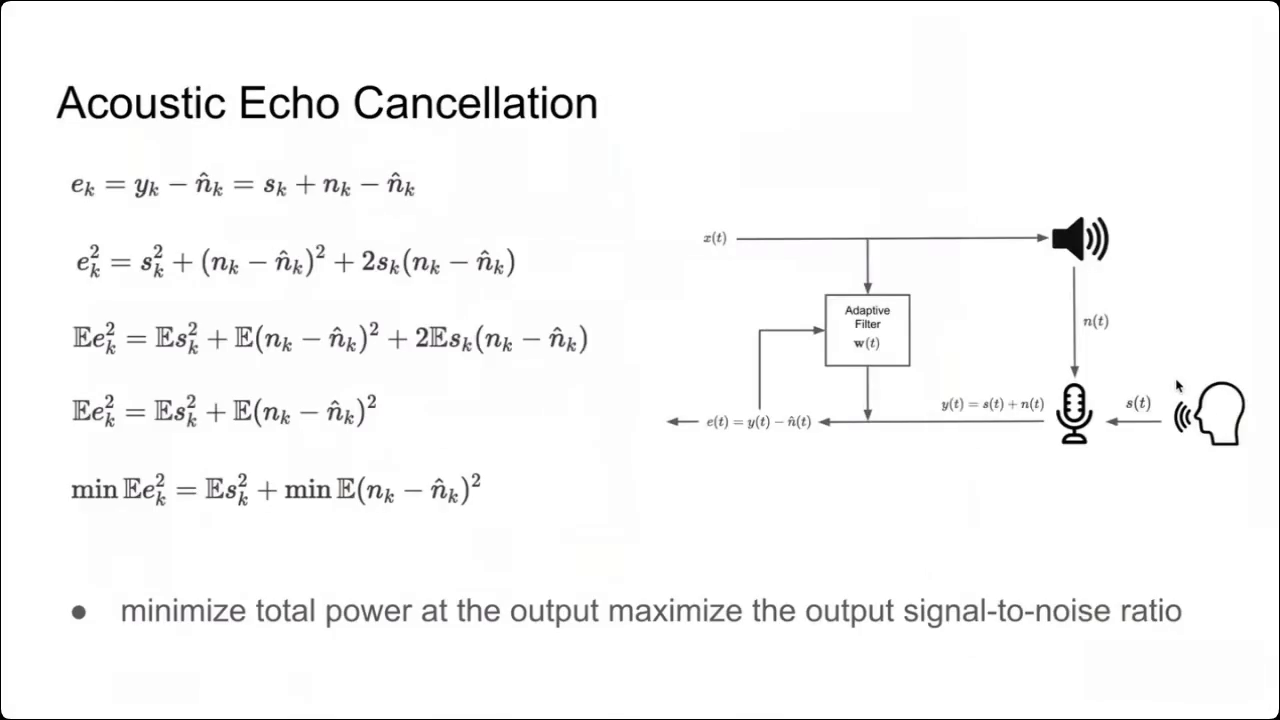
key(Right)
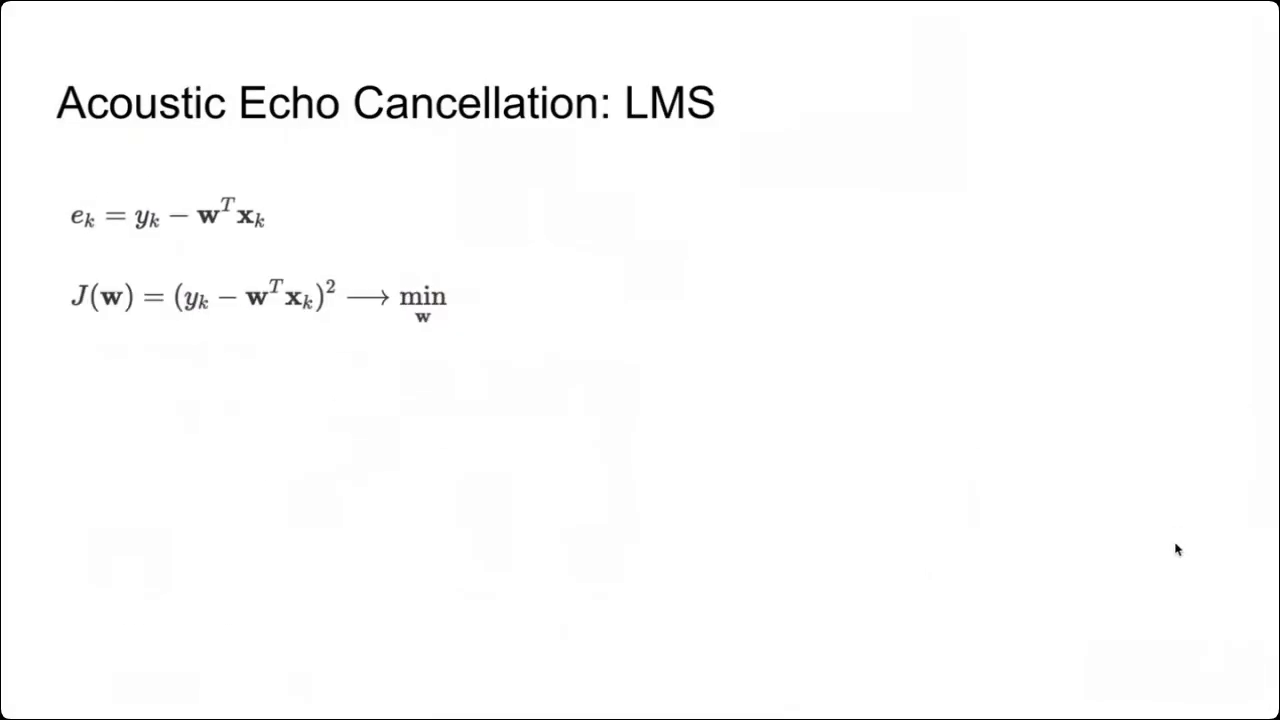
key(Right)
key(Left)
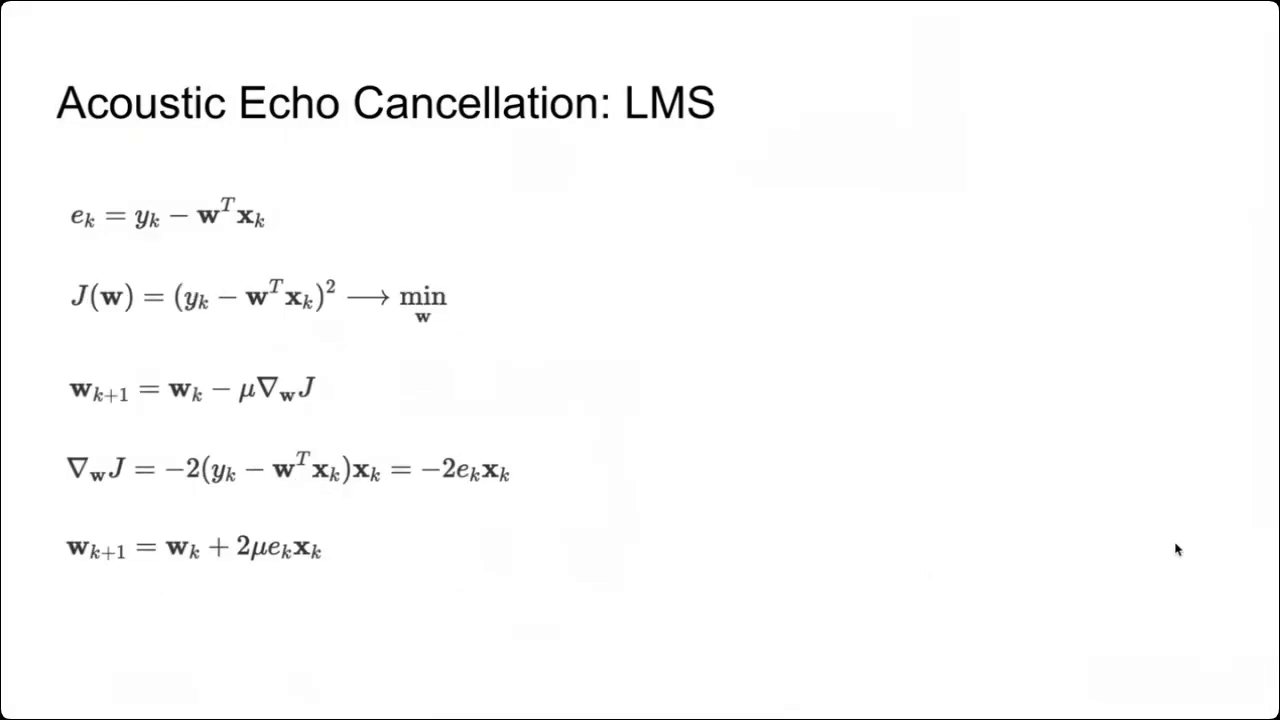
key(Left)
key(Left)
key(Left)
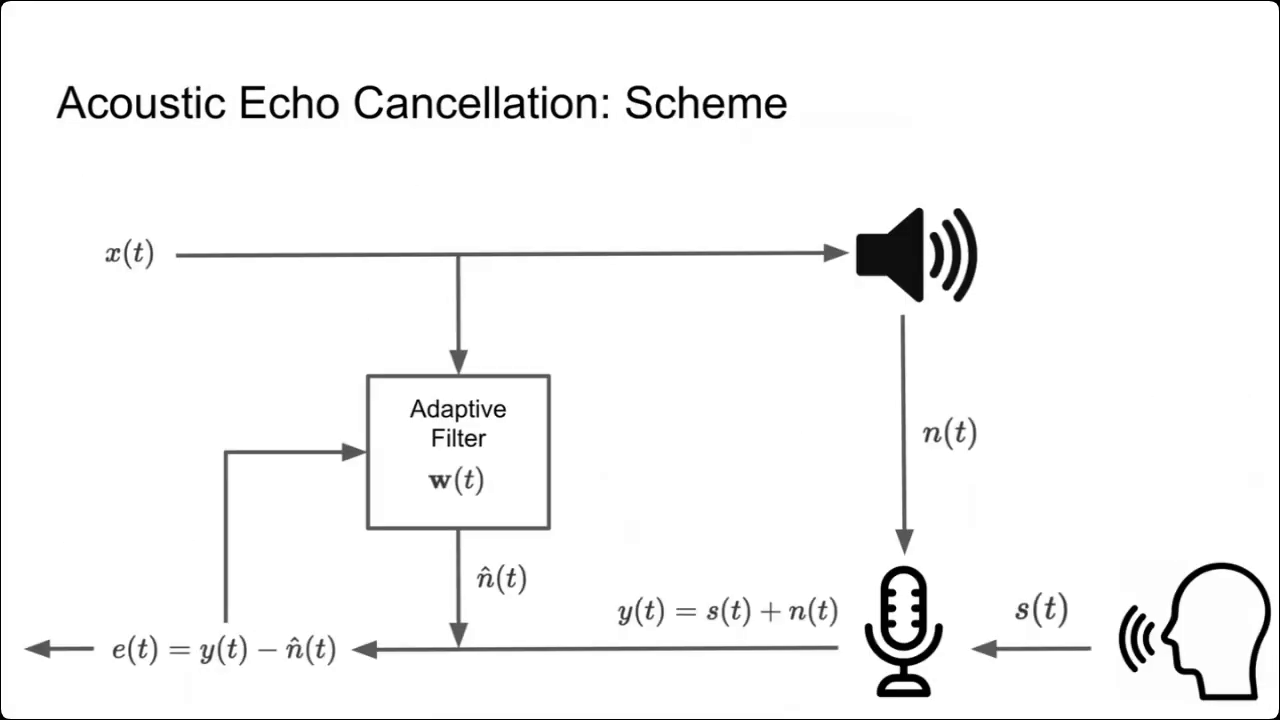